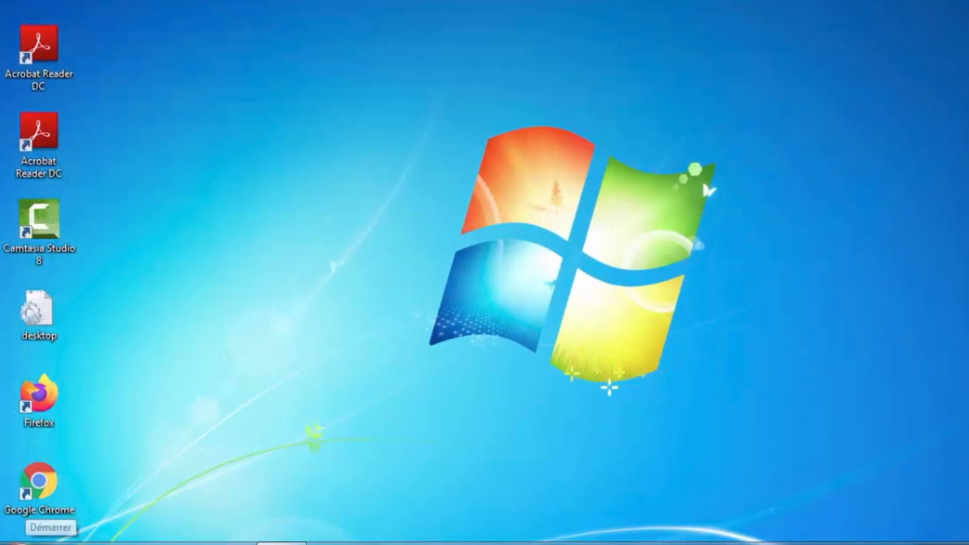
Launch Database Control - orcl from the Oracle - OraDb11g_home1 program folder in the Start menu.
{"action": "left_click", "coordinate": [13, 542]}
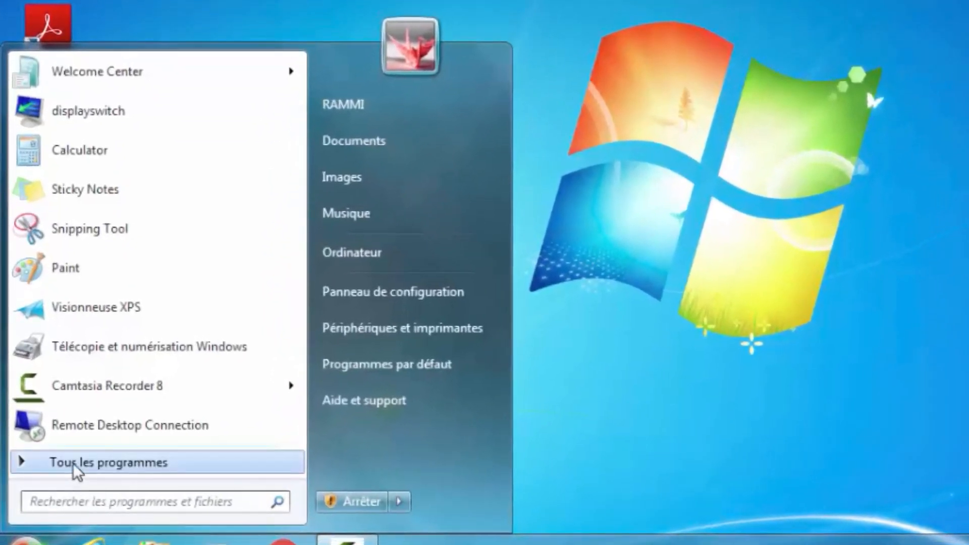
{"action": "left_click", "coordinate": [72, 462]}
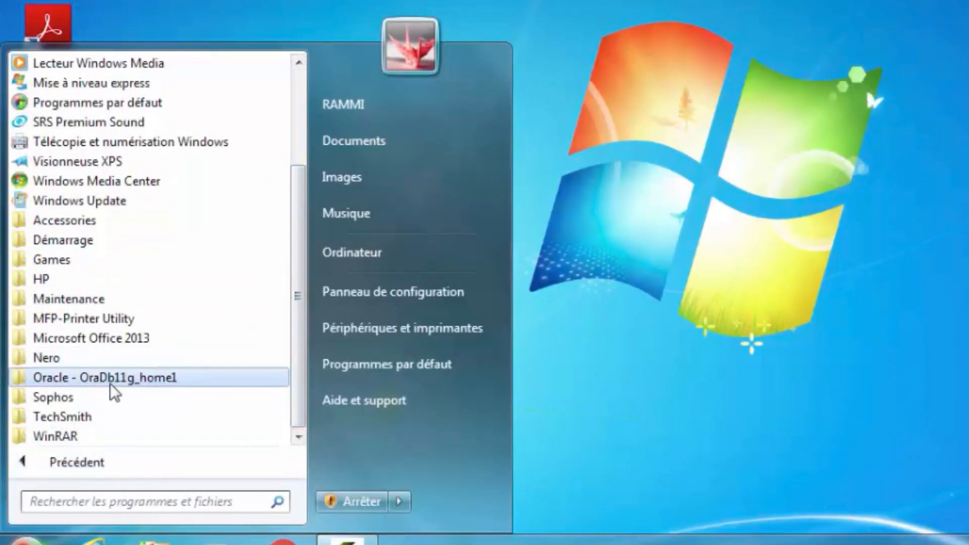
{"action": "left_click", "coordinate": [126, 381]}
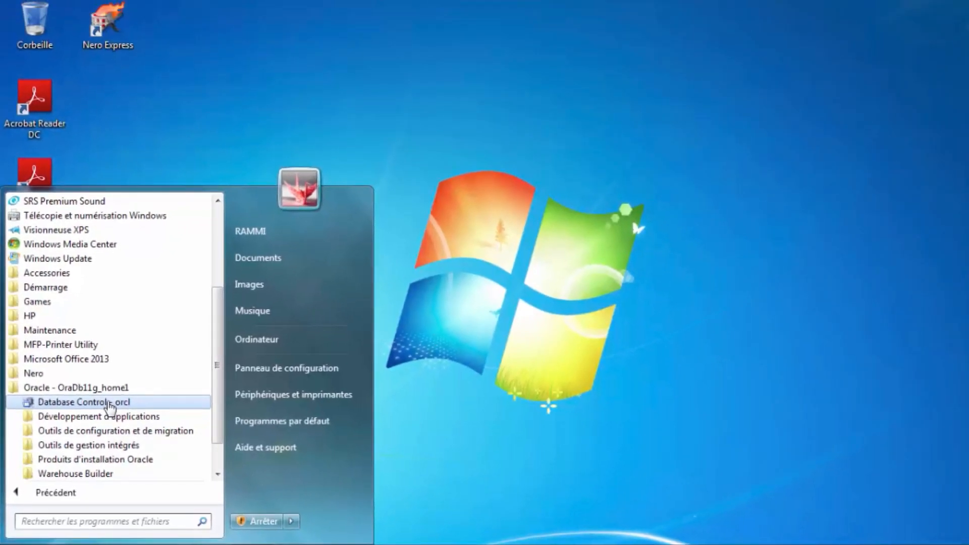
{"action": "left_click", "coordinate": [109, 404]}
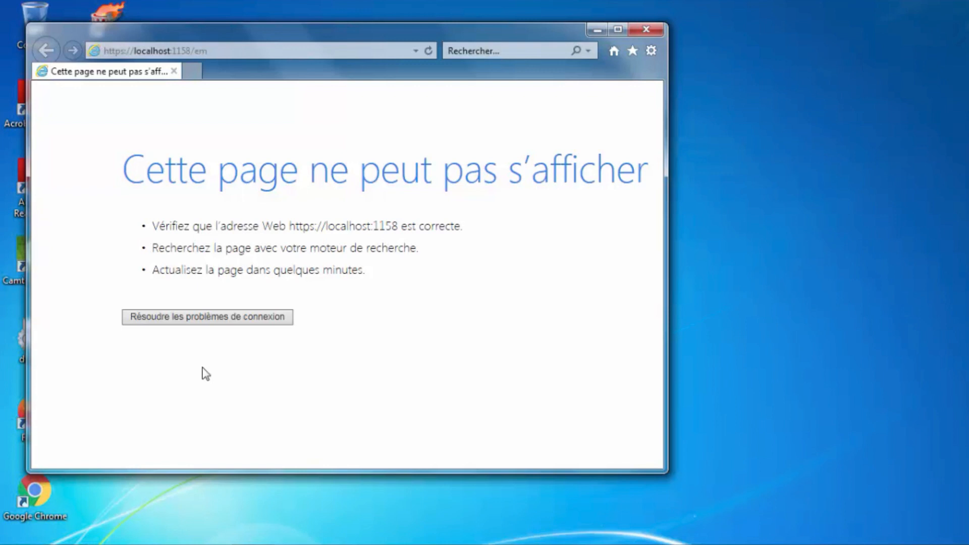
{"action": "left_click", "coordinate": [943, 416]}
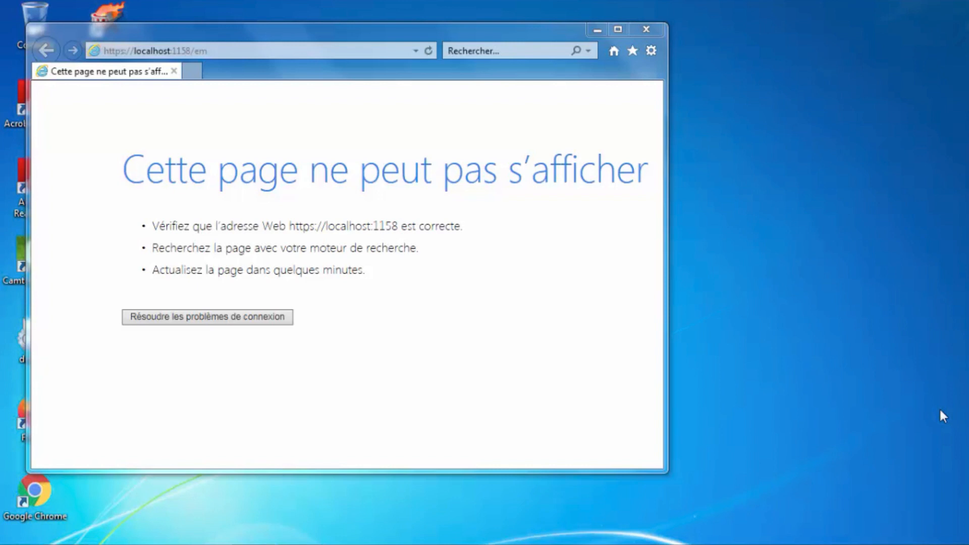
Open a Command Prompt window by searching for cmd.
{"action": "left_click", "coordinate": [23, 544]}
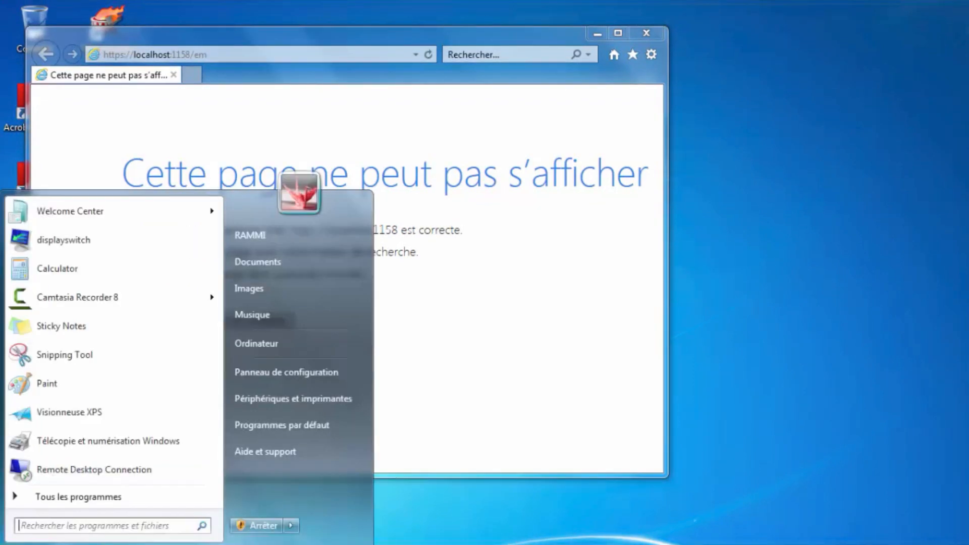
{"action": "type", "text": "c"}
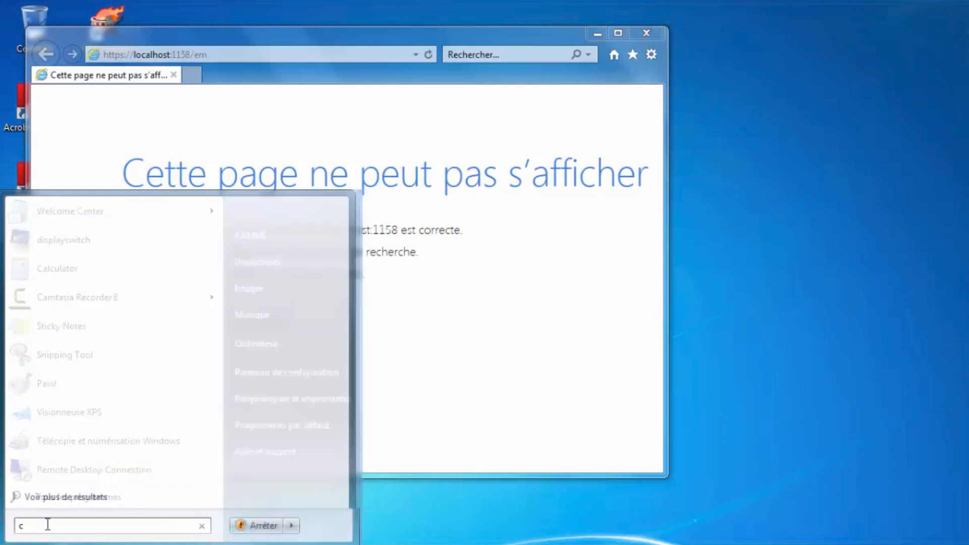
{"action": "type", "text": "md"}
{"action": "left_click", "coordinate": [48, 232]}
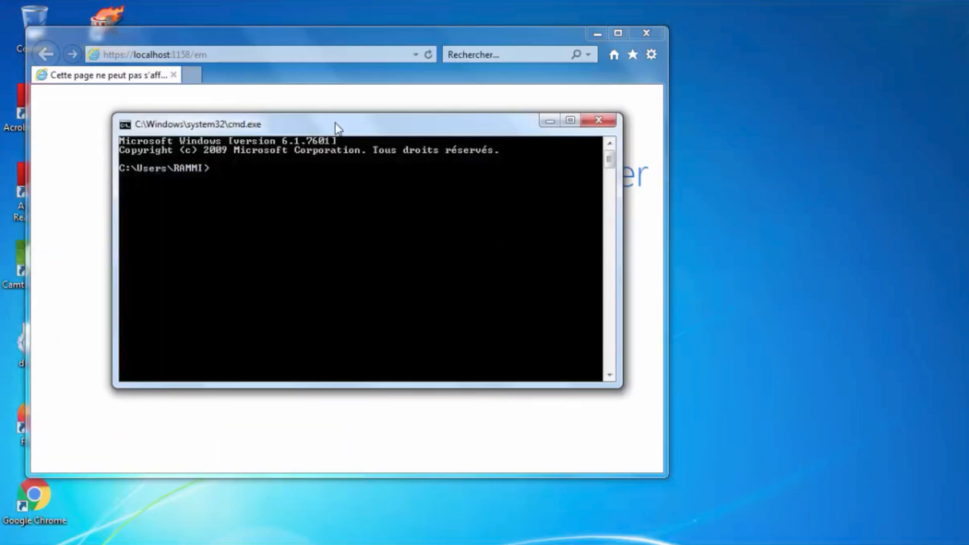
Change the console window width from 80 to 120 columns in its Properties.
{"action": "right_click", "coordinate": [336, 123]}
{"action": "left_click", "coordinate": [370, 272]}
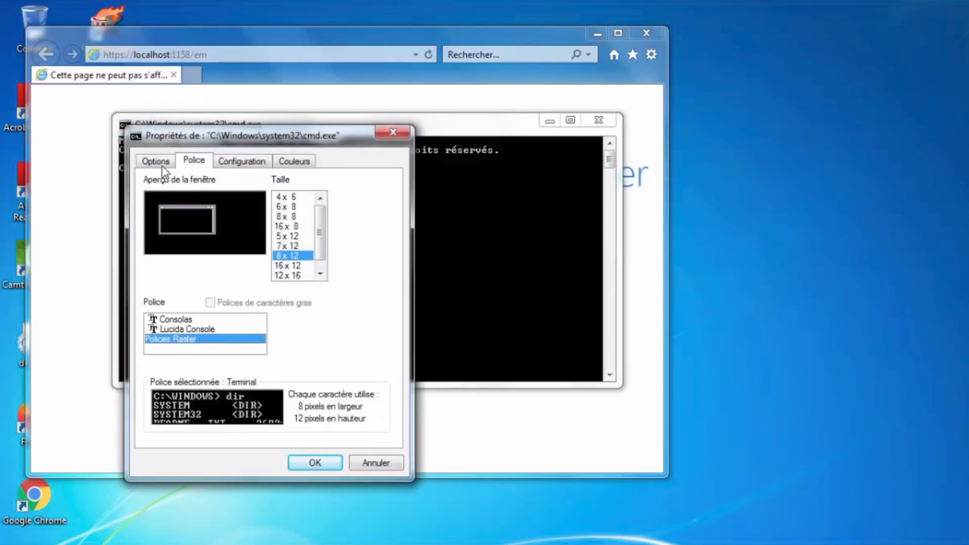
{"action": "left_click", "coordinate": [157, 164]}
{"action": "left_click", "coordinate": [235, 163]}
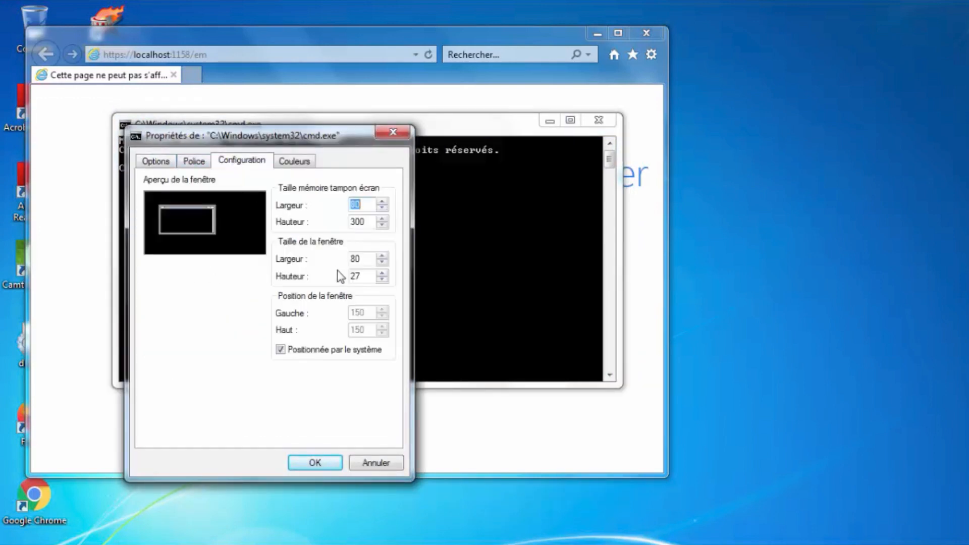
{"action": "double_click", "coordinate": [362, 259]}
{"action": "type", "text": "120"}
{"action": "left_click", "coordinate": [298, 160]}
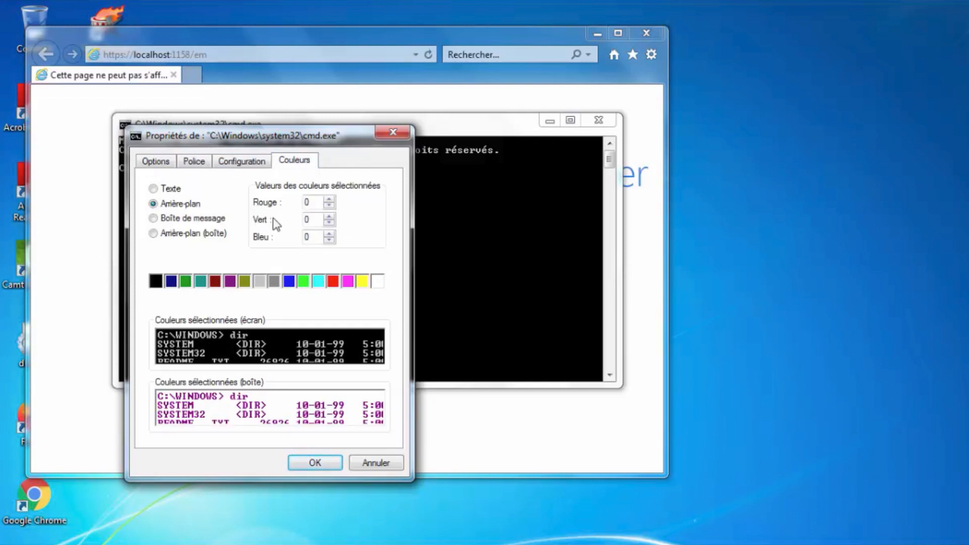
{"action": "left_click", "coordinate": [317, 463]}
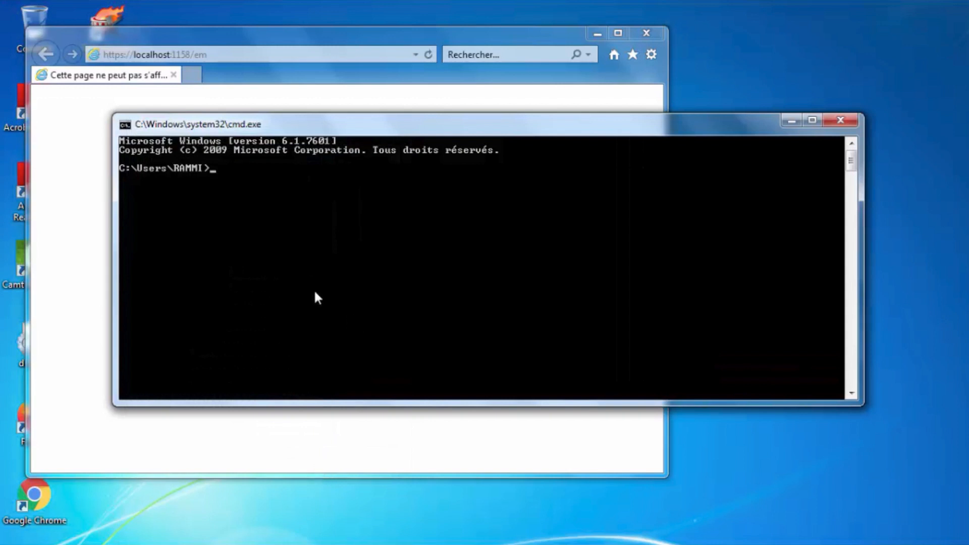
Start sqlplus and log in with the sys credentials as SYSDBA.
{"action": "type", "text": "sqlplus"}
{"action": "key", "text": "Return"}
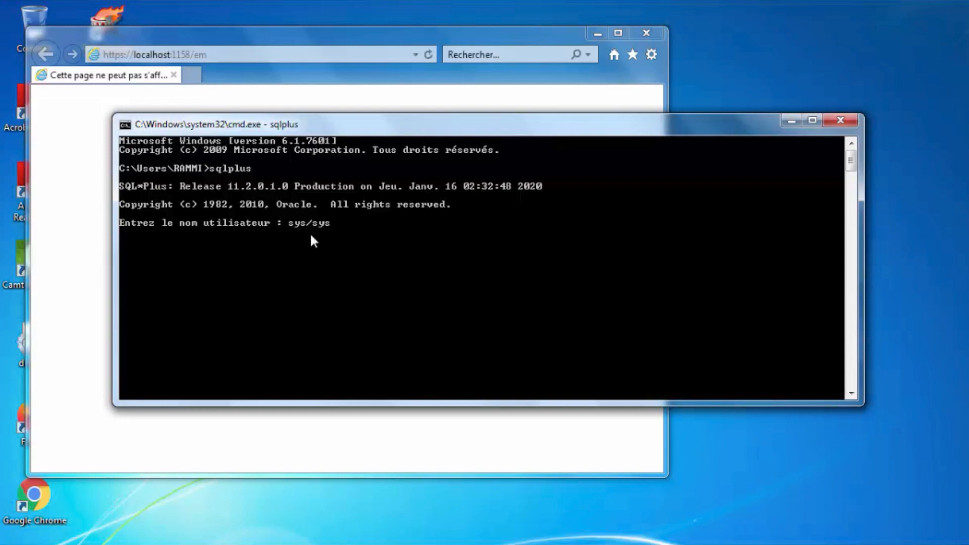
{"action": "type", "text": "as sysdba"}
{"action": "key", "text": "Return"}
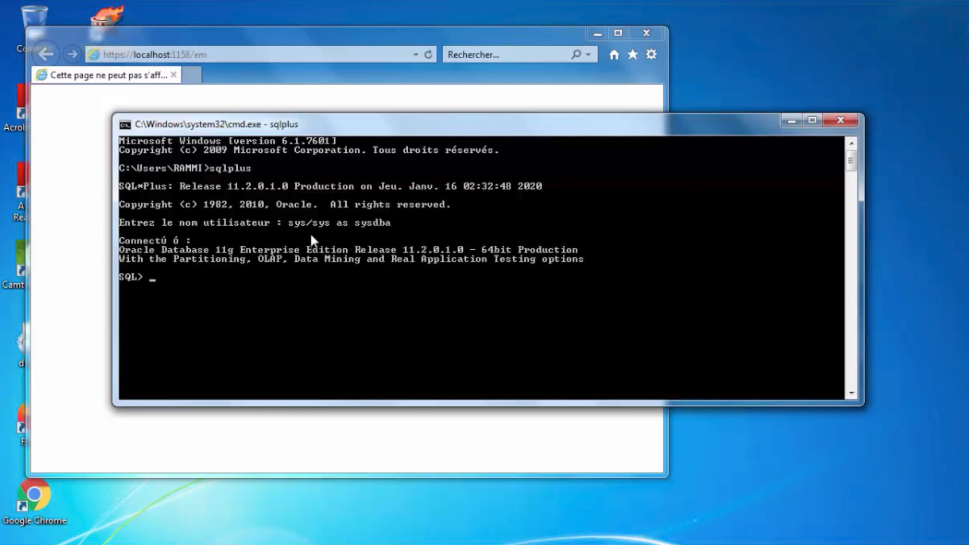
{"action": "key", "text": "super"}
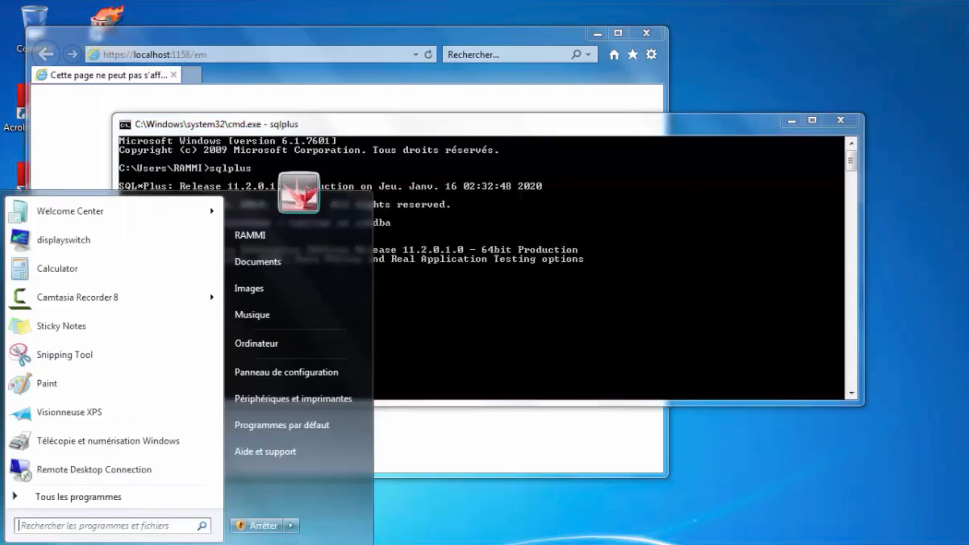
{"action": "left_click", "coordinate": [62, 497]}
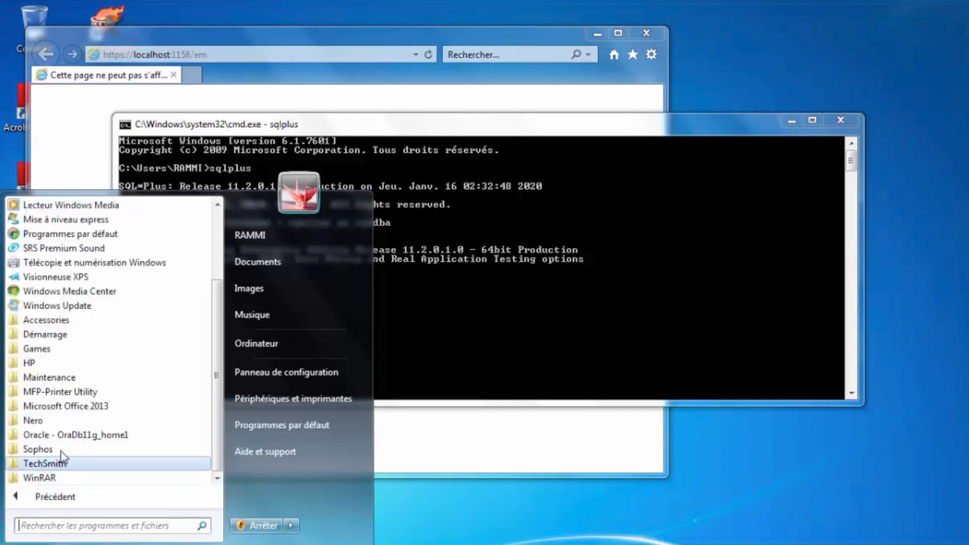
{"action": "left_click", "coordinate": [66, 435]}
{"action": "left_click", "coordinate": [81, 421]}
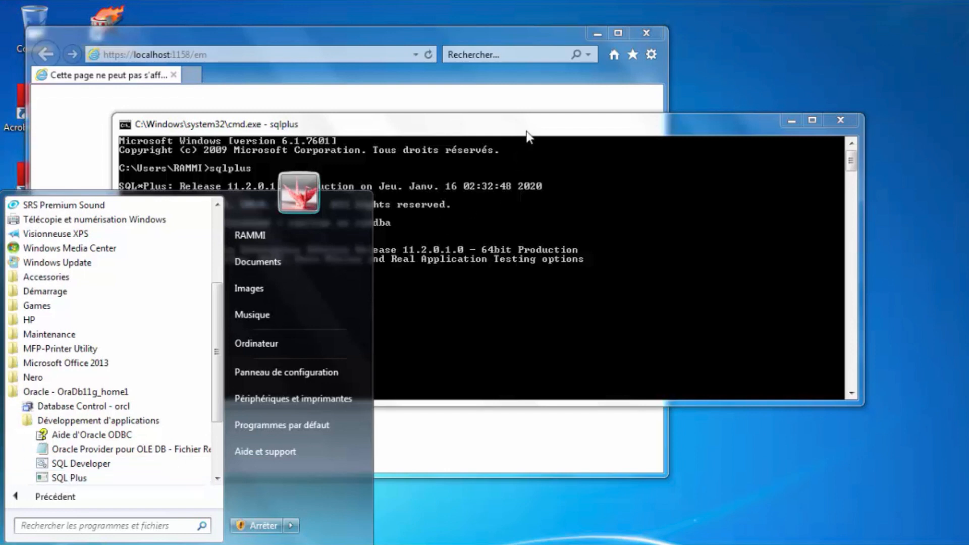
{"action": "left_click", "coordinate": [419, 212]}
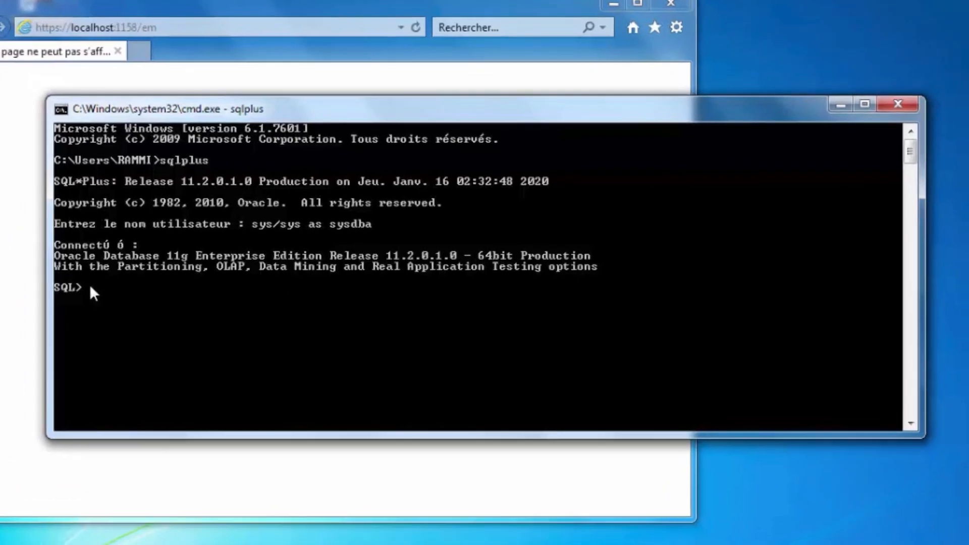
Query v$database and v$instance, confirming database ORCL and instance orcl with status OPEN.
{"action": "type", "text": "select"}
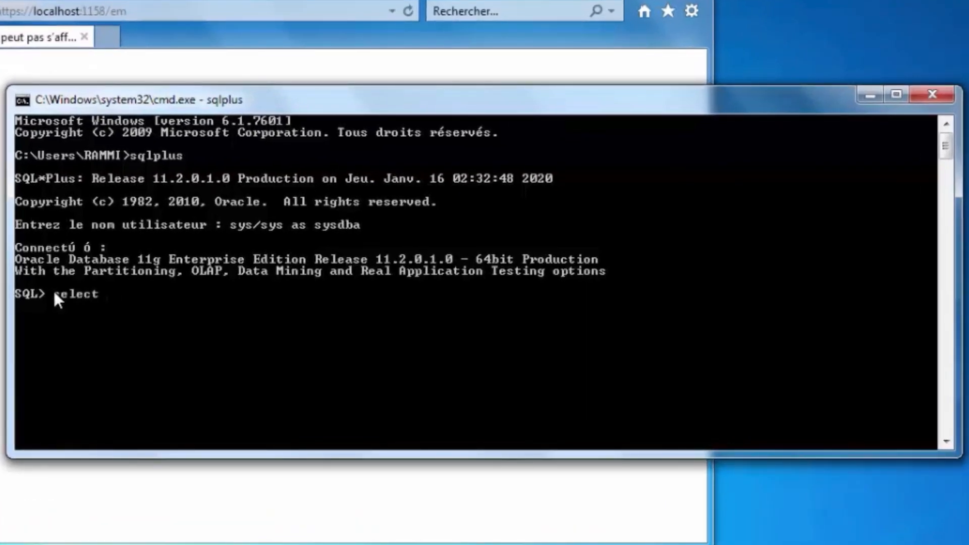
{"action": "type", "text": " name from v$da"}
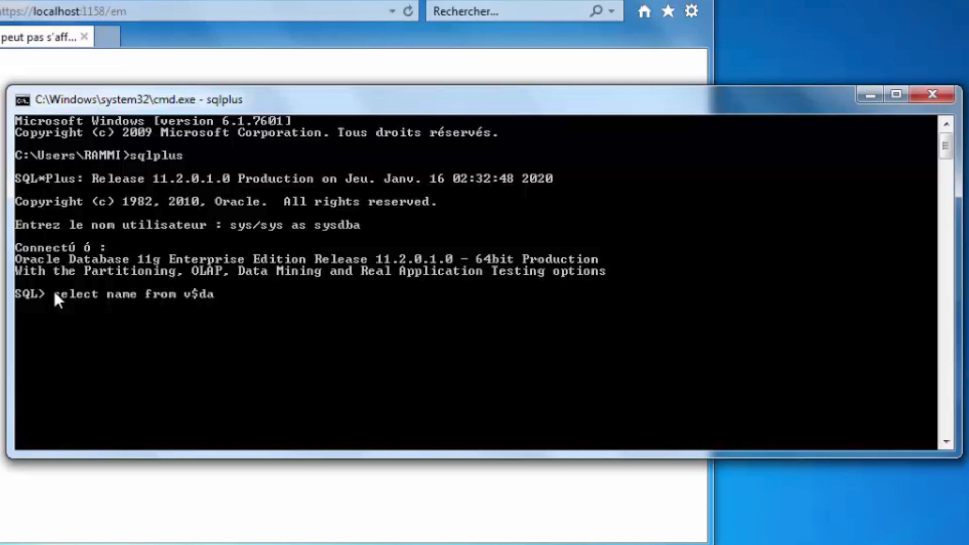
{"action": "type", "text": "tabase;"}
{"action": "key", "text": "Return"}
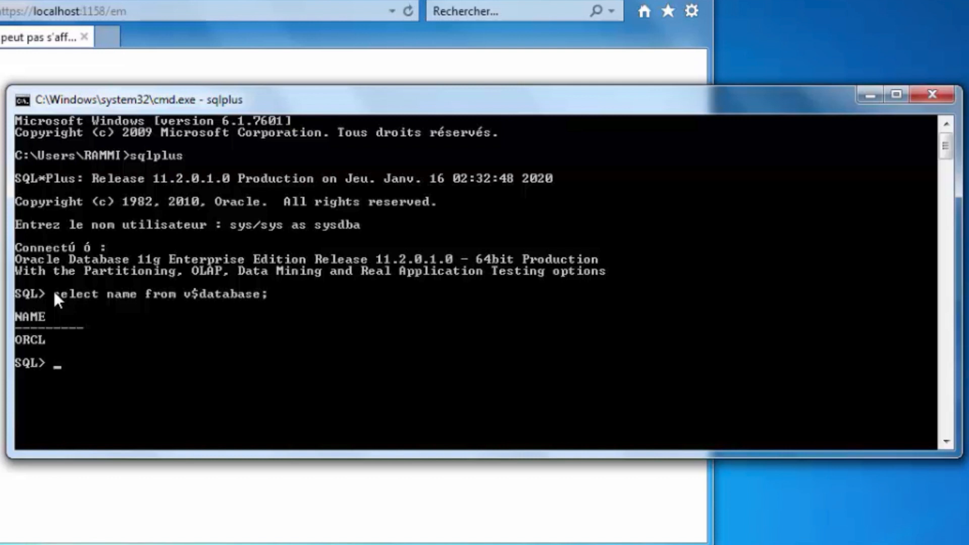
{"action": "type", "text": "select instan"}
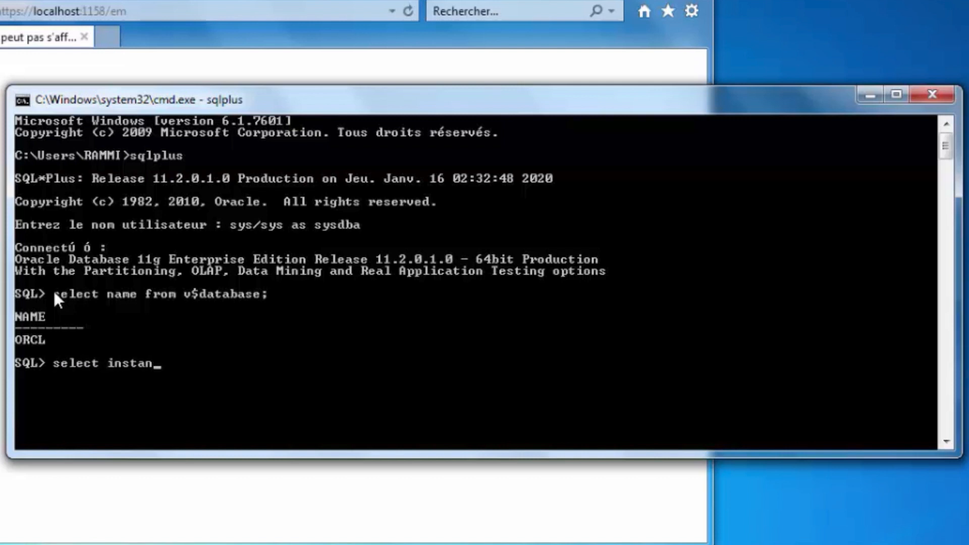
{"action": "type", "text": "ce_naù"}
{"action": "key", "text": "BackSpace"}
{"action": "type", "text": "me, status from"}
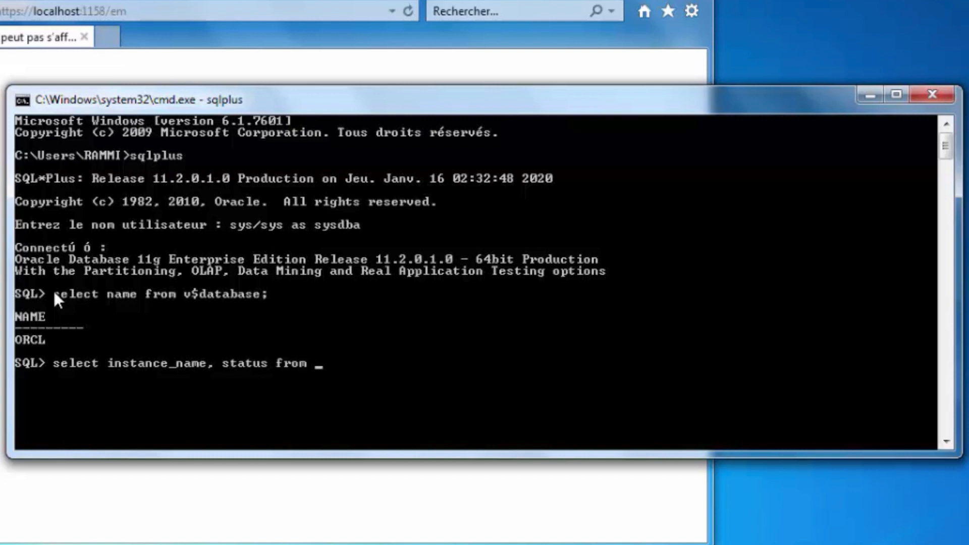
{"action": "type", "text": " v$in"}
{"action": "type", "text": "stance"}
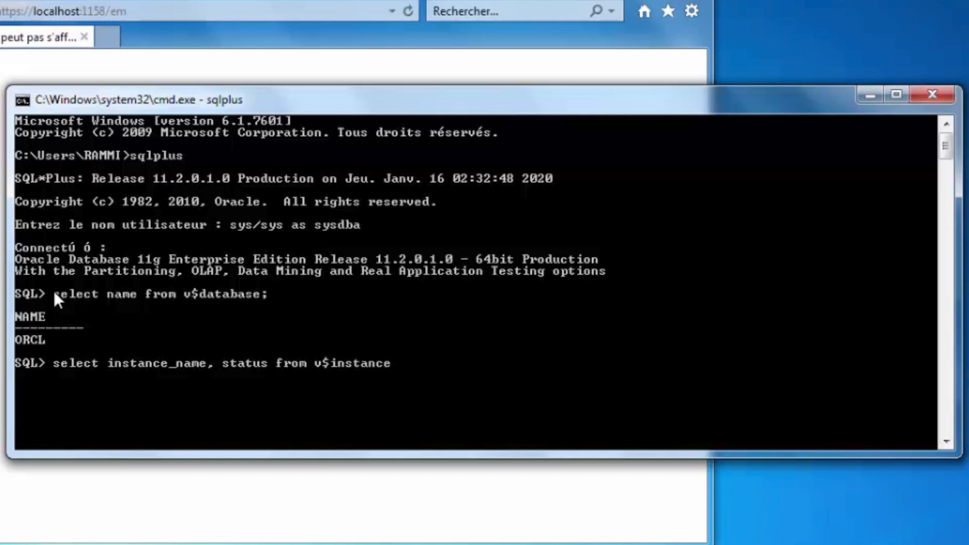
{"action": "type", "text": ";"}
{"action": "key", "text": "Return"}
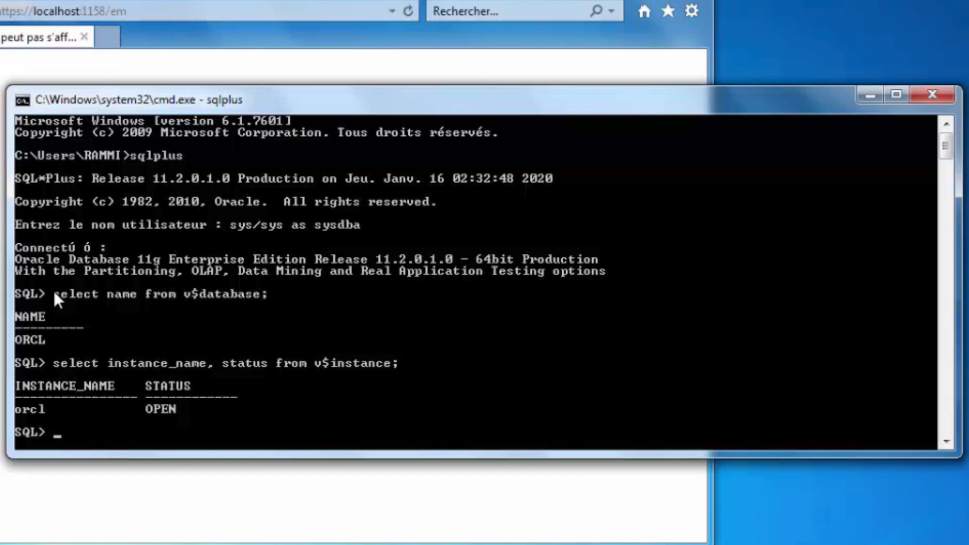
{"action": "type", "text": "startup"}
Try startup, which fails with ORA-01081 because the instance is running, then quit SQL*Plus.
{"action": "key", "text": "Return"}
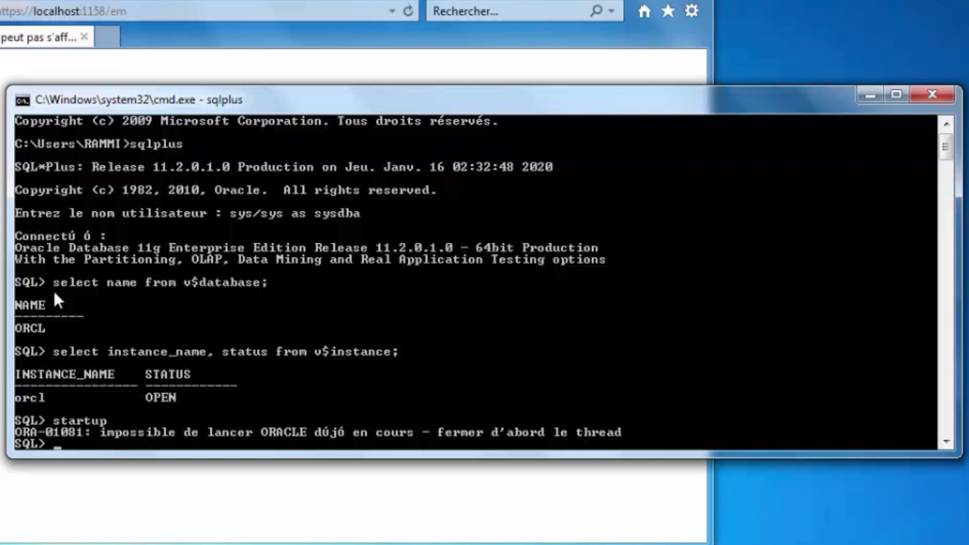
{"action": "type", "text": "quit"}
{"action": "key", "text": "Return"}
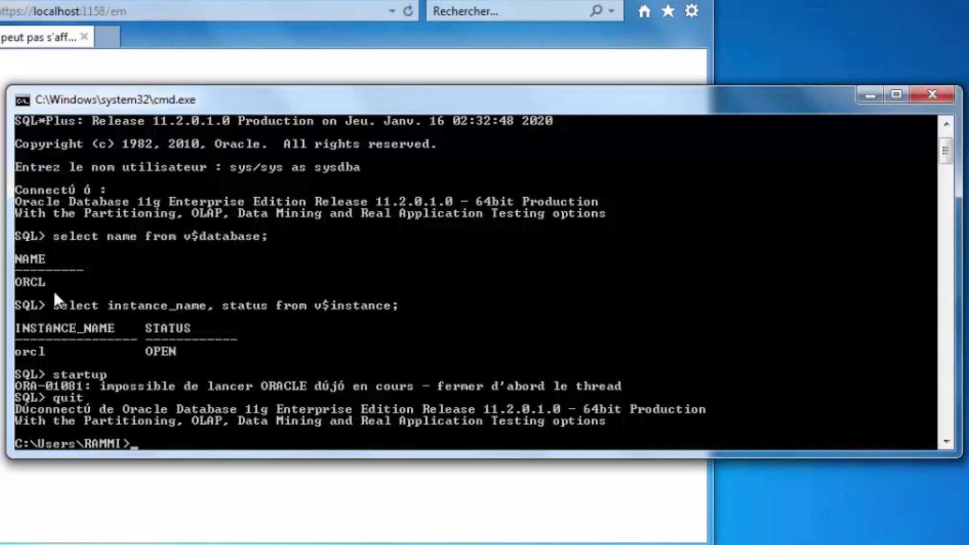
{"action": "type", "text": "lsnrctl status"}
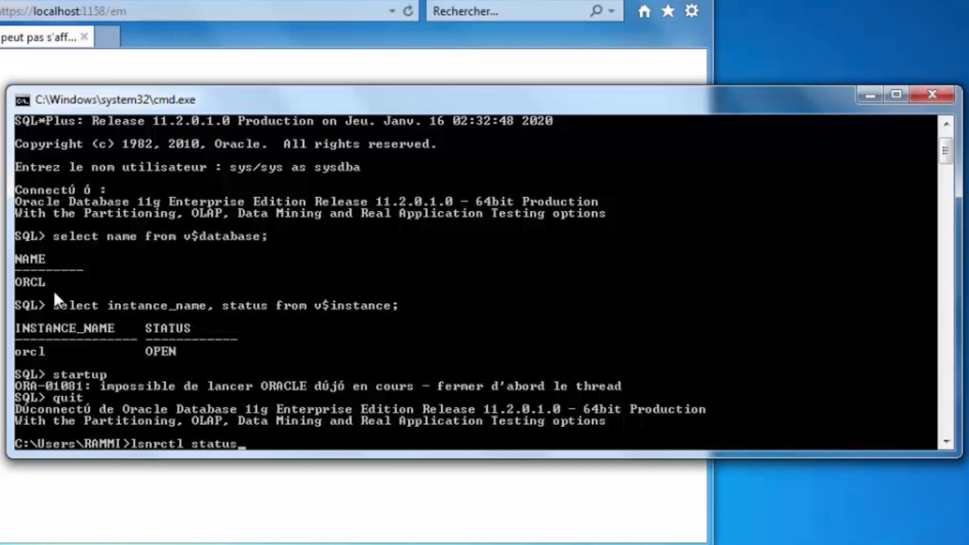
Run lsnrctl status, confirming LISTENER runs with the orcl and orclXDB services READY.
{"action": "key", "text": "Return"}
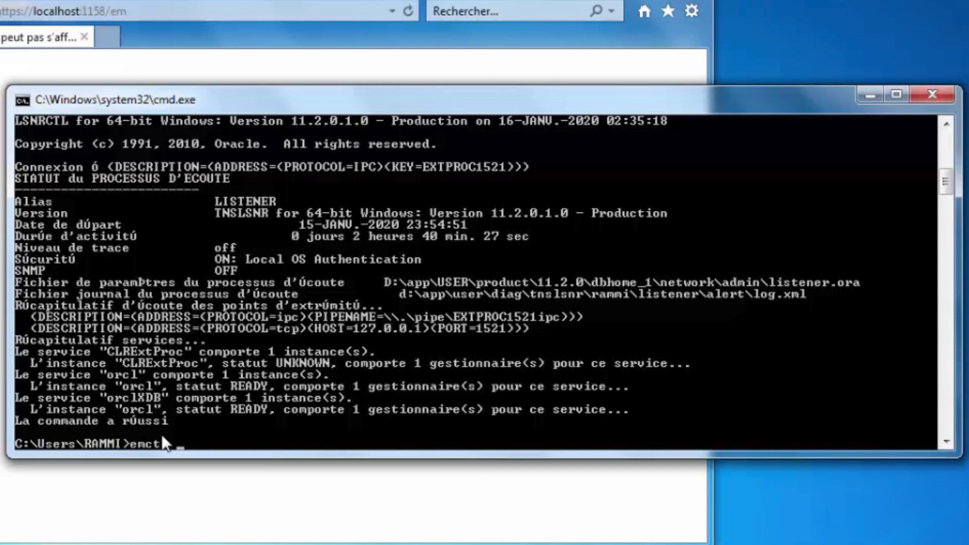
Run emctl status dbconsole, which fails because ORACLE_UNQNAME is not defined.
{"action": "type", "text": "status dbconsole"}
{"action": "key", "text": "Return"}
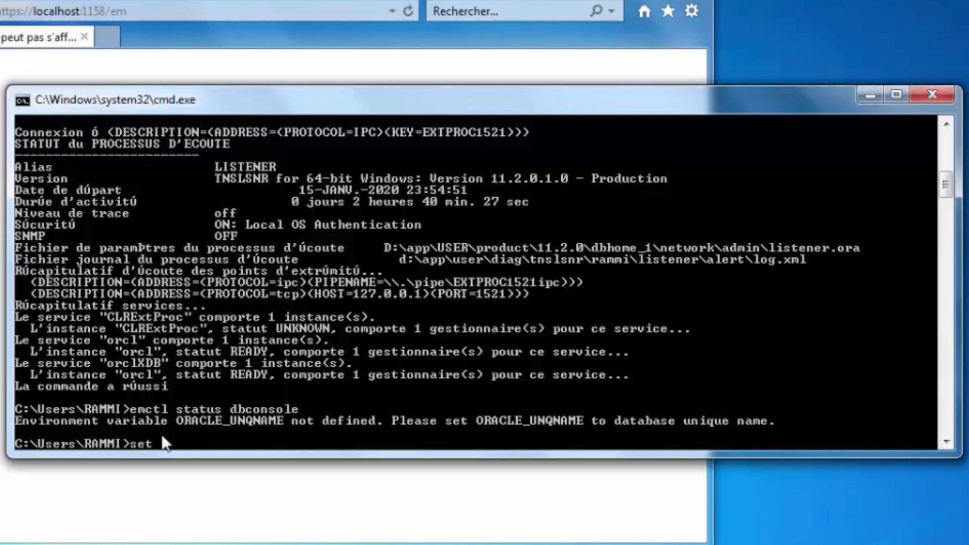
Set ORACLE_UNQNAME=orcl, ORACLE_SID=orcl and ORACLE_HOSTNAME=localhost for the session.
{"action": "type", "text": "ORACLE_UNQ"}
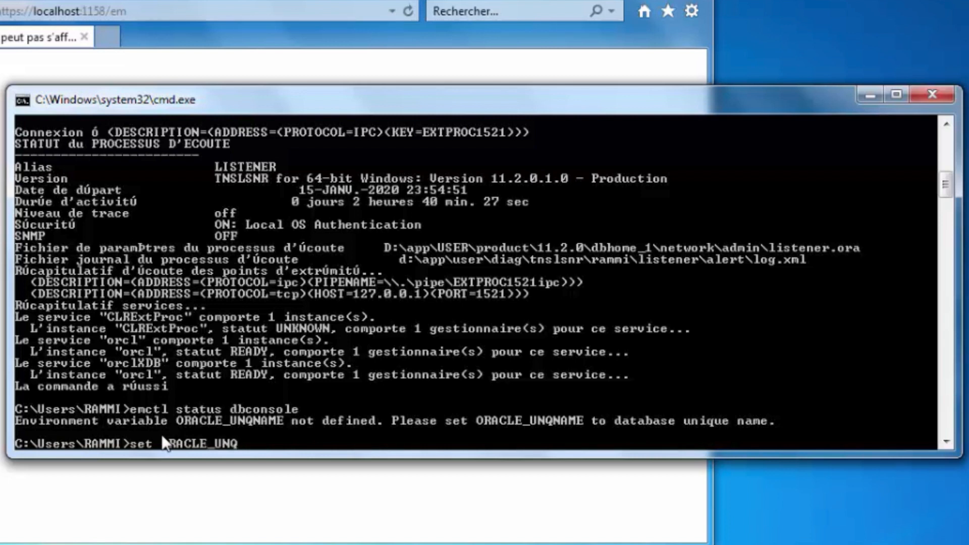
{"action": "type", "text": "NAME=orcl"}
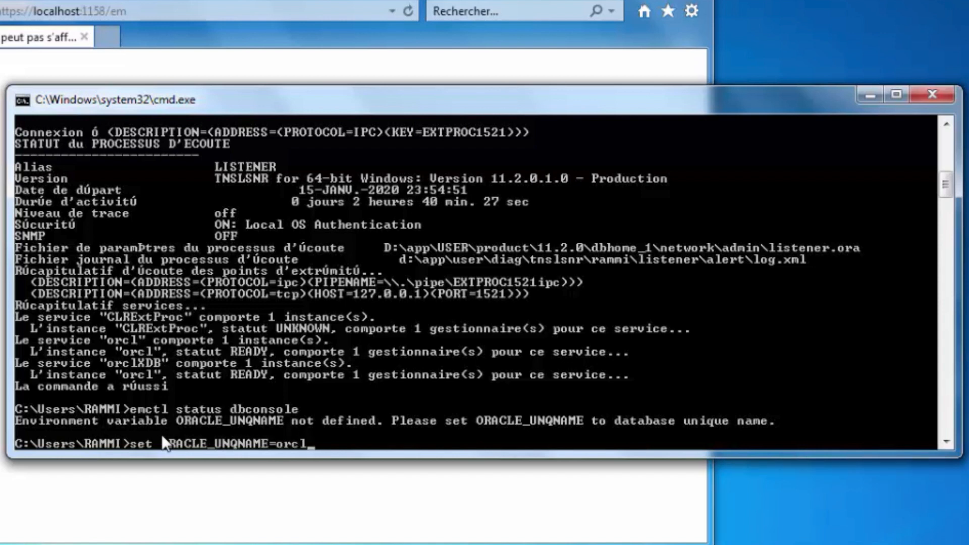
{"action": "key", "text": "Return"}
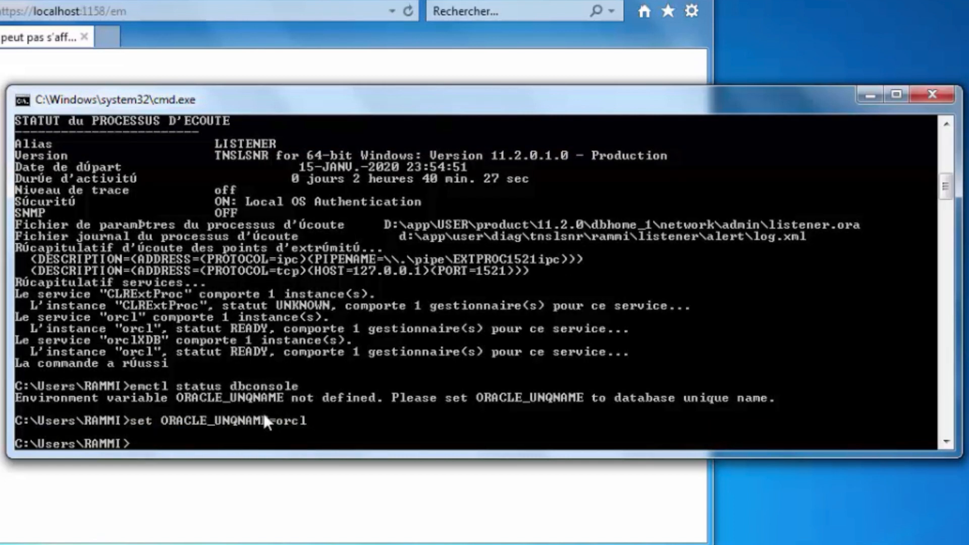
{"action": "type", "text": "set ORACLE"}
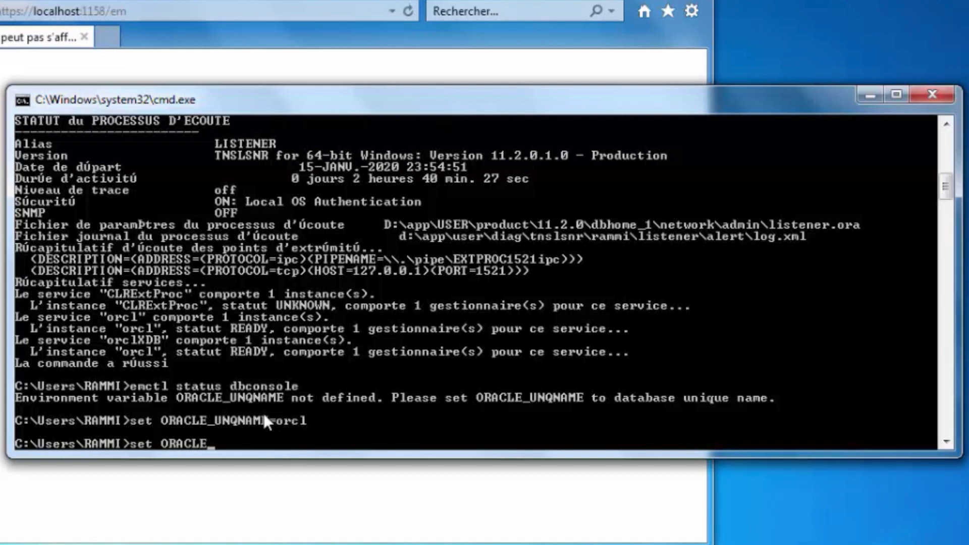
{"action": "type", "text": "_SID=orcl"}
{"action": "key", "text": "Return"}
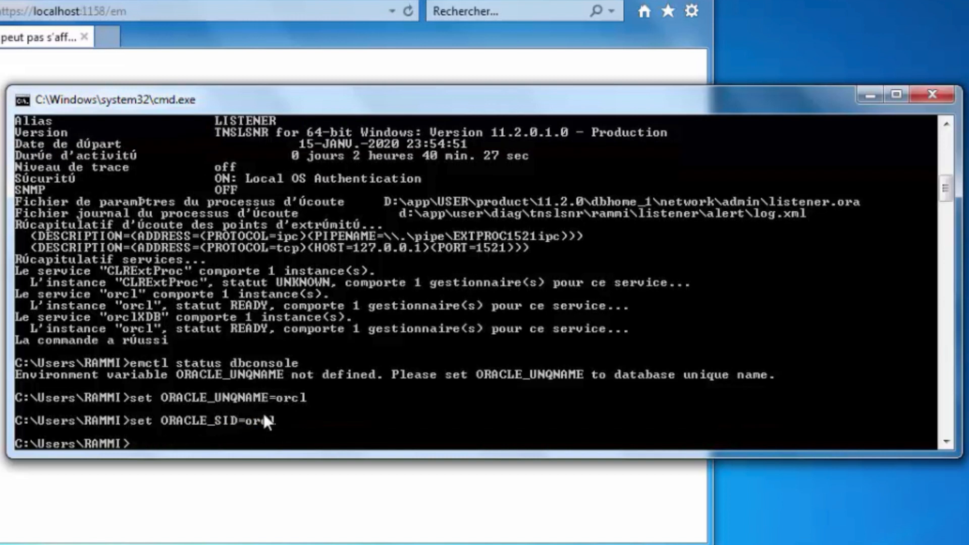
{"action": "type", "text": "set ORACLE"}
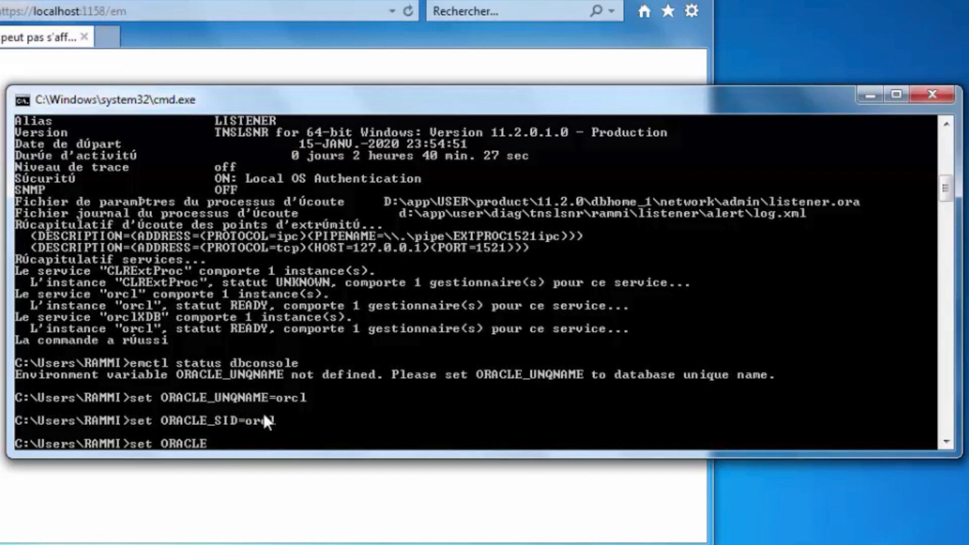
{"action": "type", "text": "_HOSTNAME="}
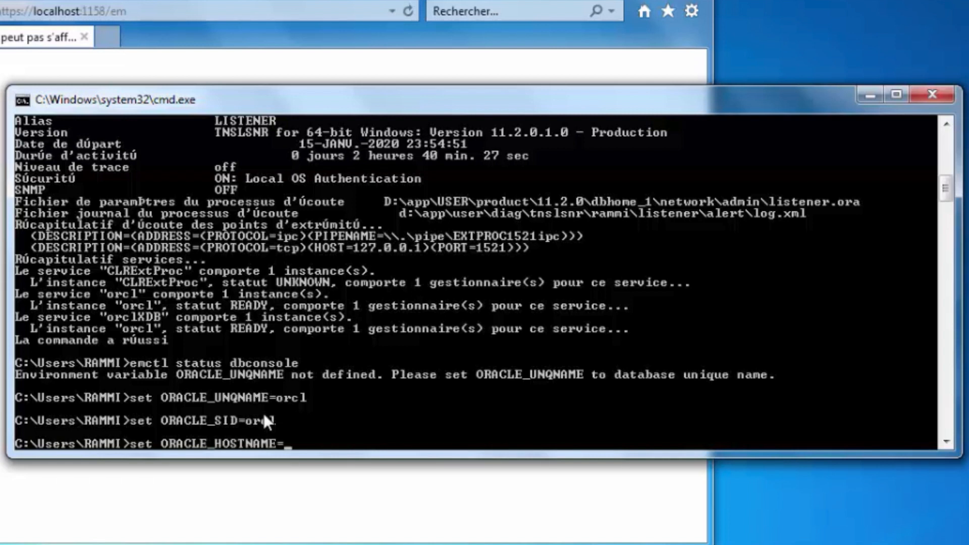
{"action": "type", "text": "localhost"}
{"action": "key", "text": "Return"}
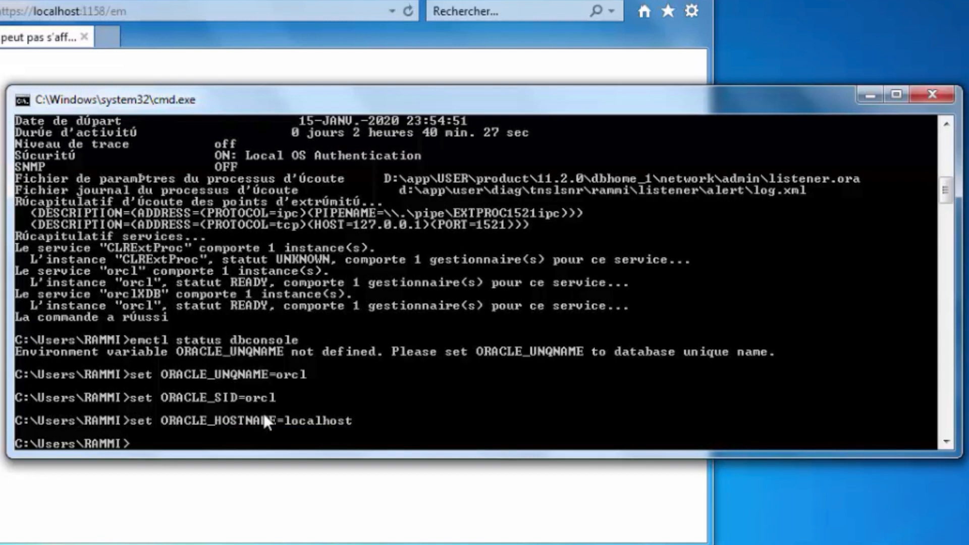
Rerun emctl status dbconsole, which now reports Enterprise Manager 11g Database Control is not running.
{"action": "key", "text": "Up"}
{"action": "key", "text": "Up"}
{"action": "key", "text": "Up"}
{"action": "key", "text": "Up"}
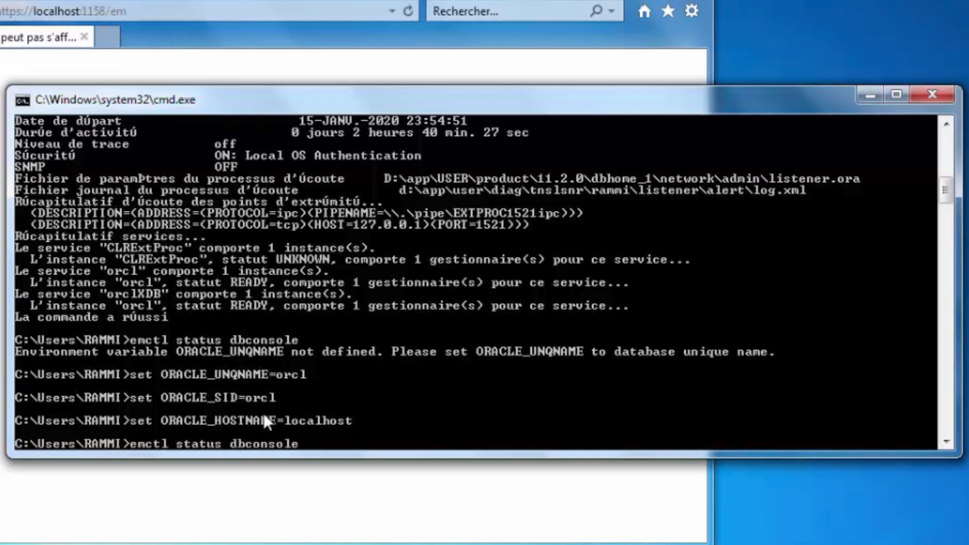
{"action": "key", "text": "Return"}
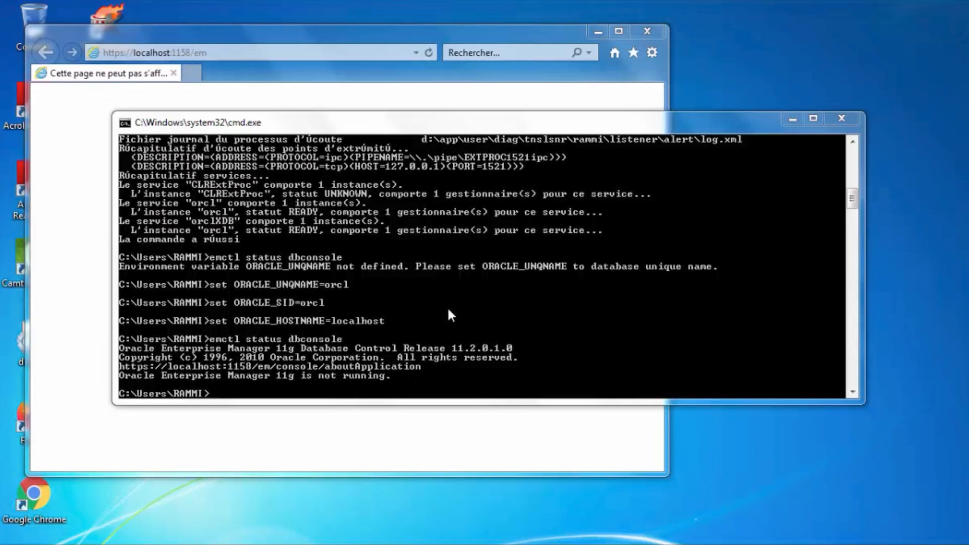
{"action": "key", "text": "super"}
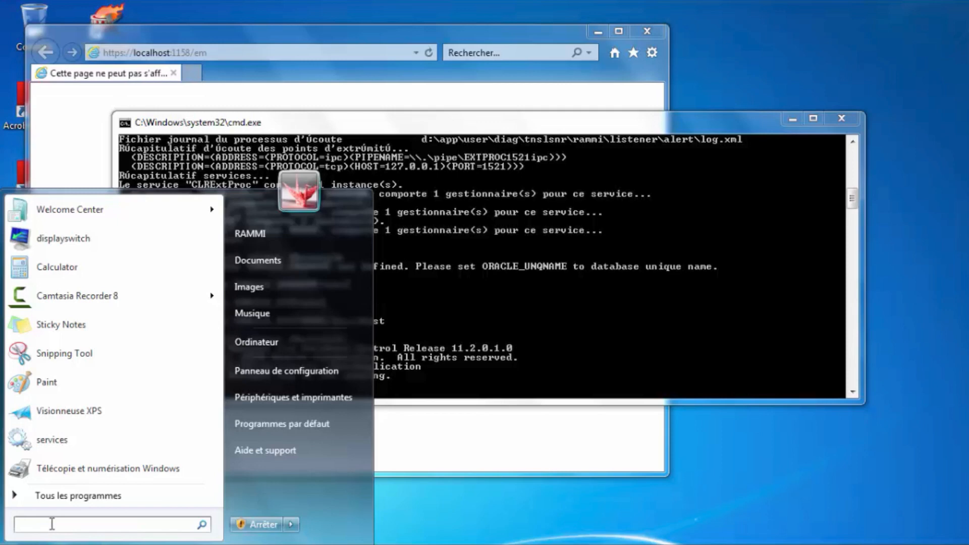
Open Services, widen the window and Nom column, and select OracleDBConsoleorcl.
{"action": "type", "text": "services"}
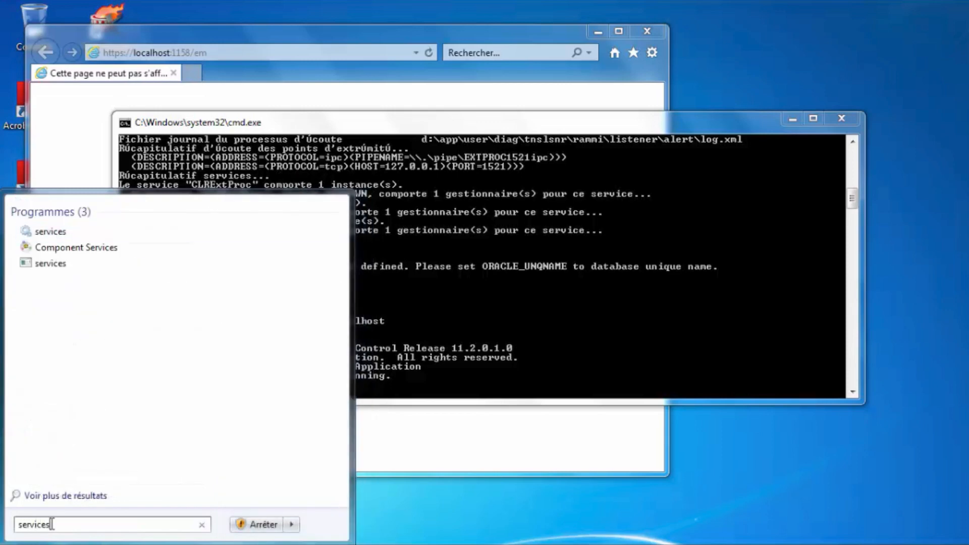
{"action": "left_click", "coordinate": [50, 237]}
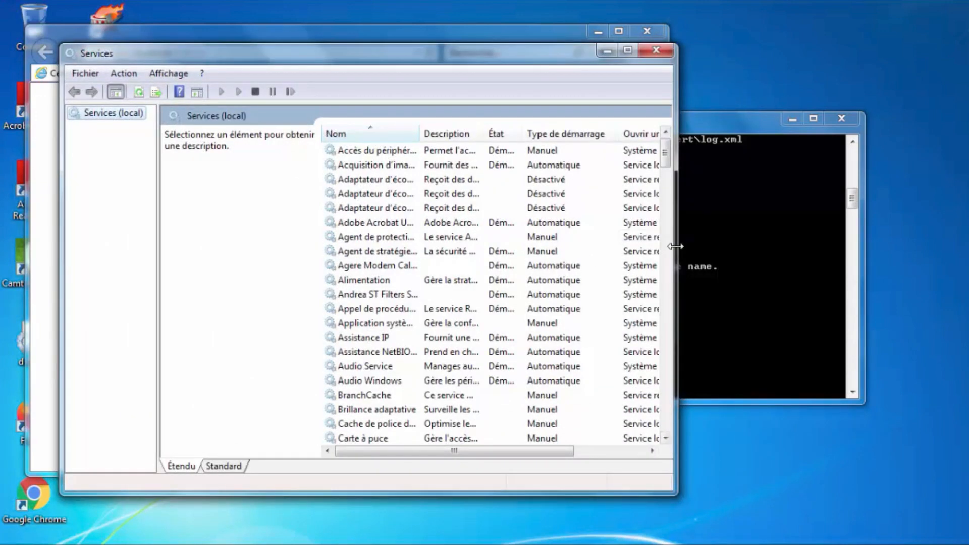
{"action": "left_click_drag", "start_coordinate": [676, 246], "coordinate": [928, 253]}
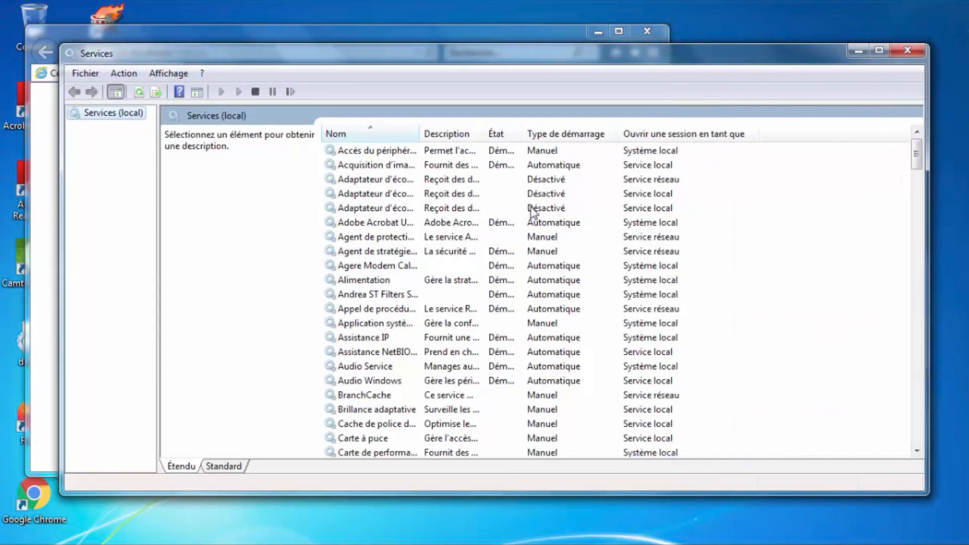
{"action": "left_click_drag", "start_coordinate": [416, 134], "coordinate": [526, 133]}
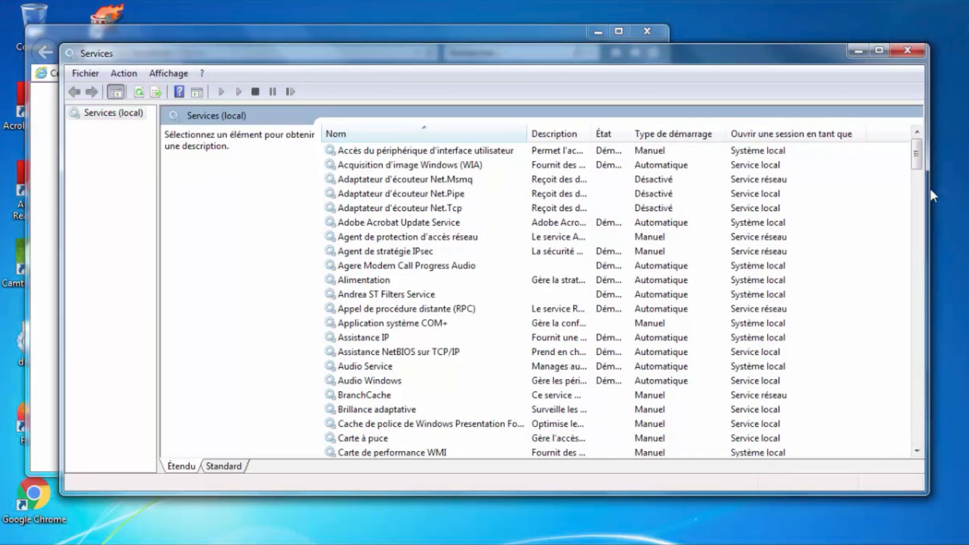
{"action": "left_click_drag", "start_coordinate": [929, 190], "coordinate": [963, 193]}
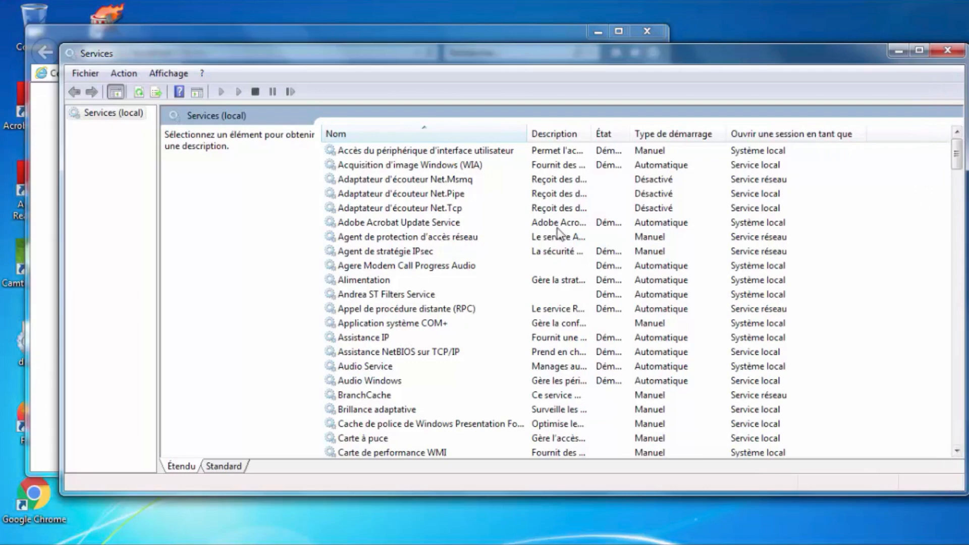
{"action": "left_click_drag", "start_coordinate": [526, 134], "coordinate": [572, 134]}
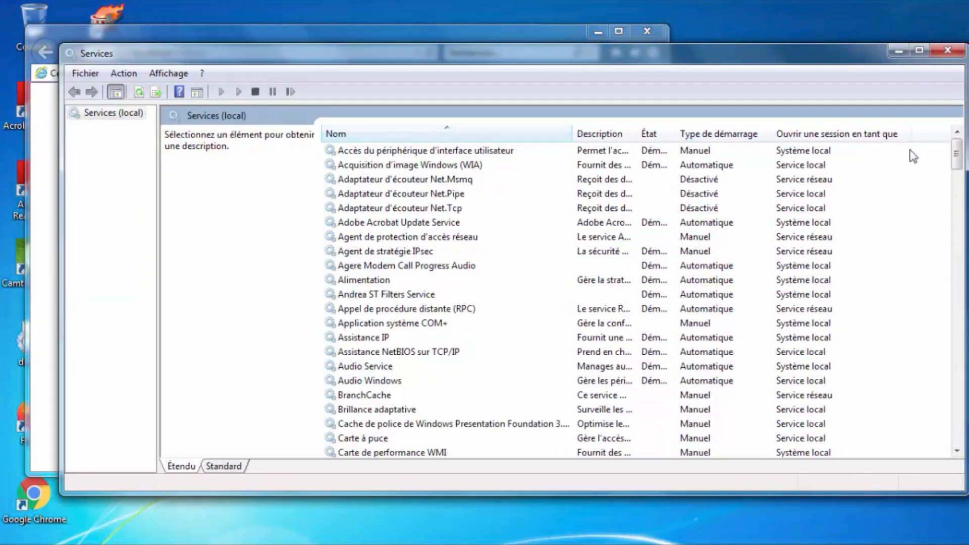
{"action": "left_click_drag", "start_coordinate": [956, 154], "coordinate": [961, 286]}
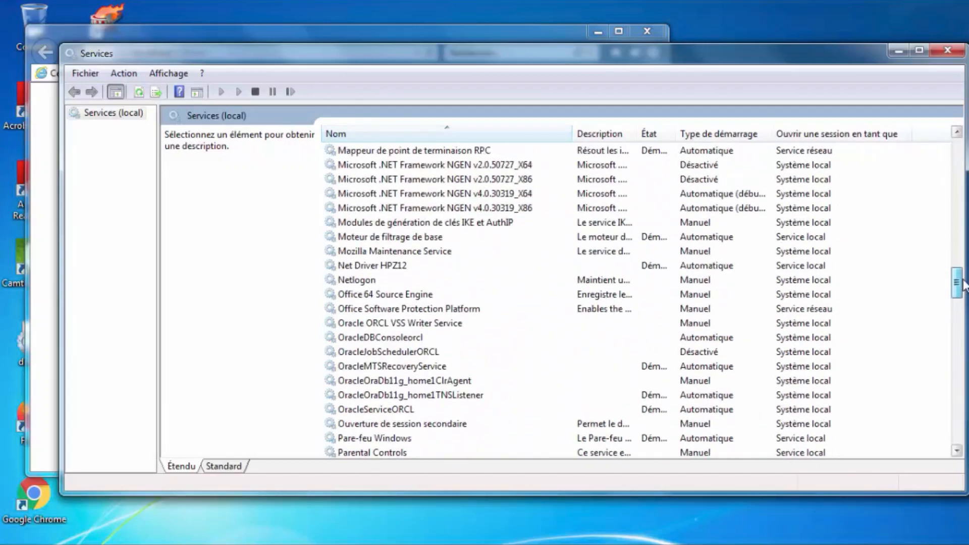
{"action": "left_click", "coordinate": [389, 338]}
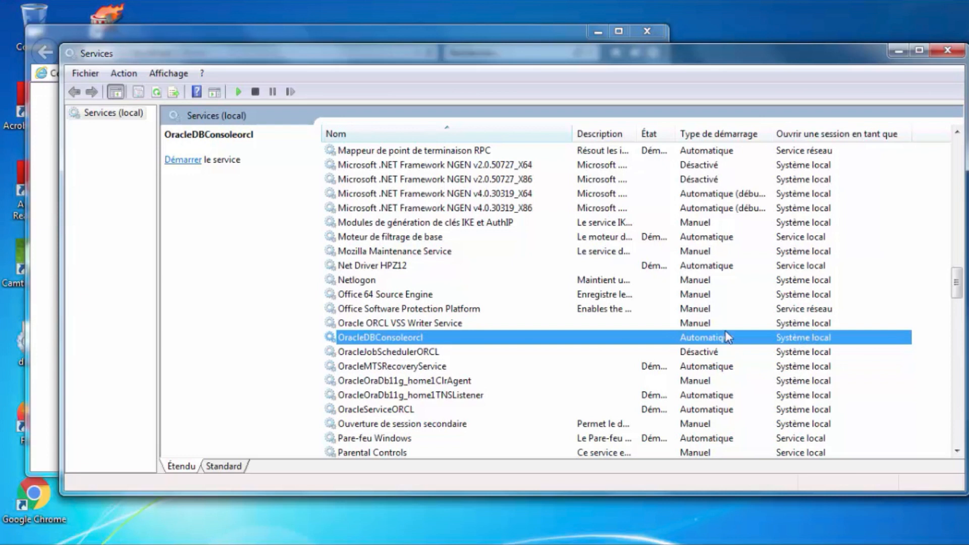
{"action": "left_click", "coordinate": [370, 410]}
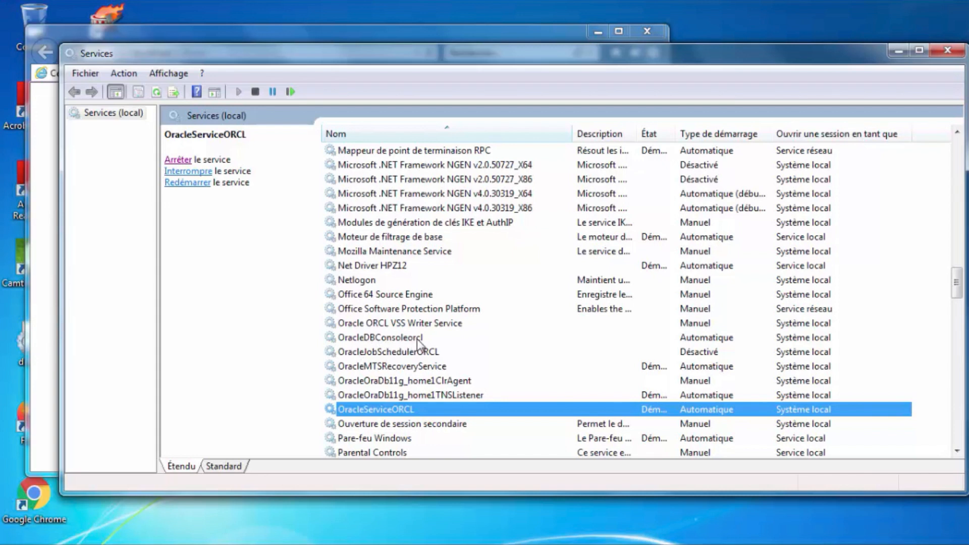
{"action": "left_click", "coordinate": [387, 338]}
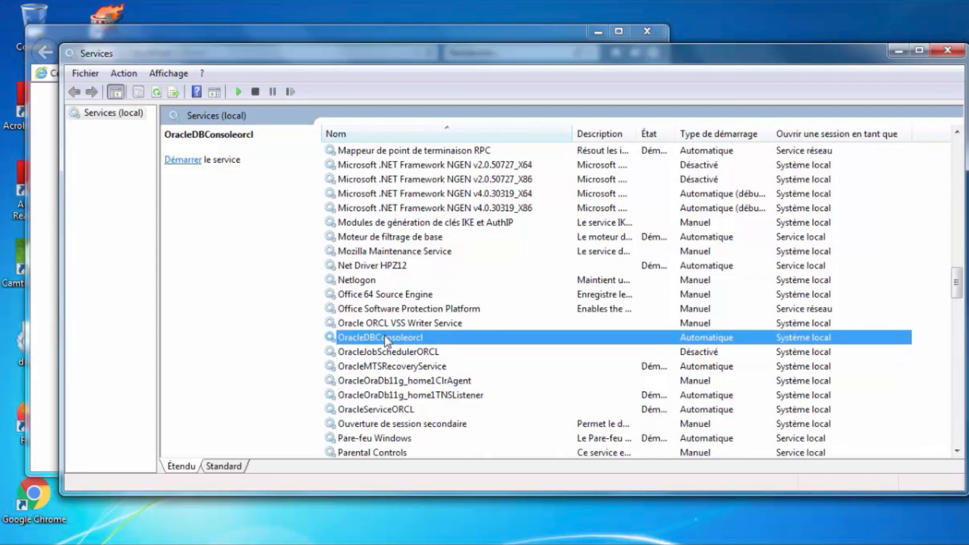
{"action": "left_click", "coordinate": [313, 542]}
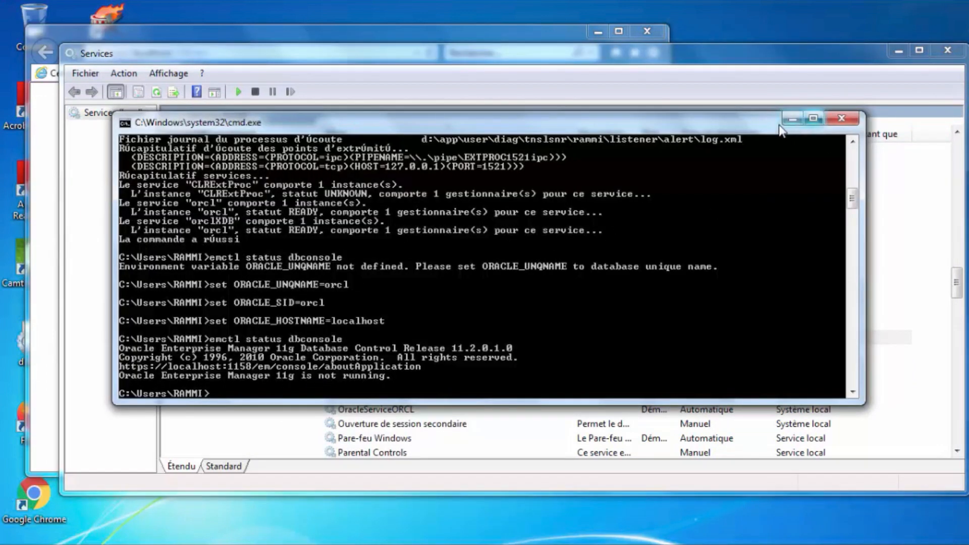
{"action": "left_click", "coordinate": [794, 117]}
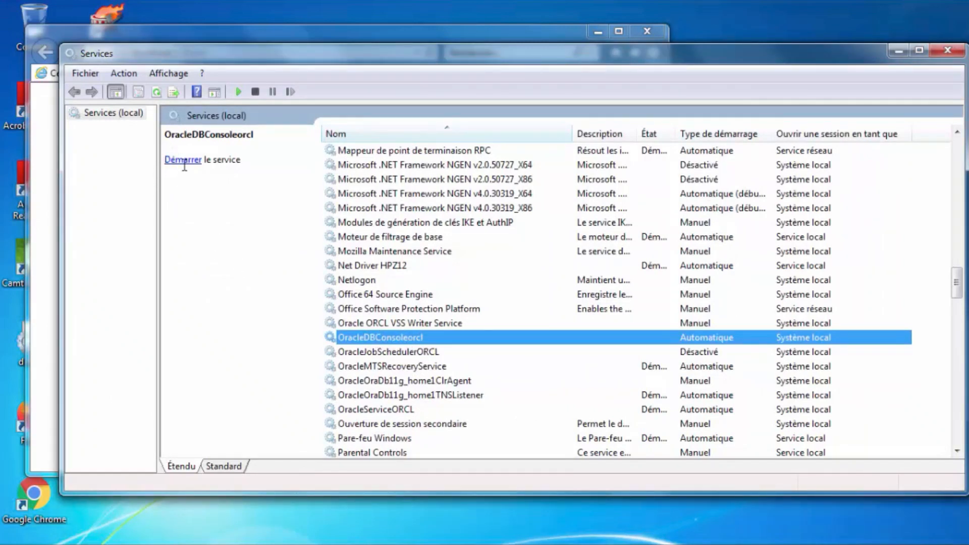
Try to start OracleDBConsoleorcl with Démarrer and dismiss the error code 2 failure.
{"action": "right_click", "coordinate": [417, 338]}
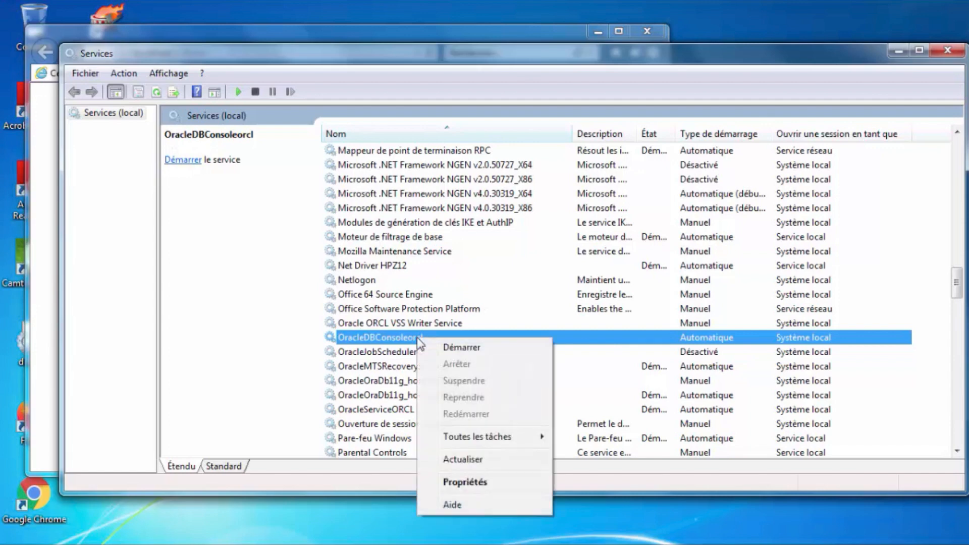
{"action": "left_click", "coordinate": [453, 349]}
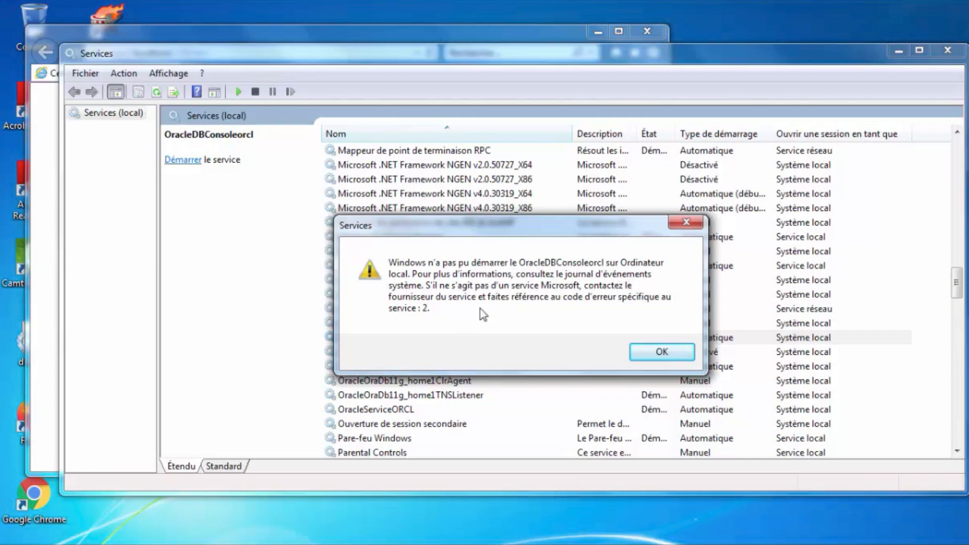
{"action": "left_click", "coordinate": [662, 352]}
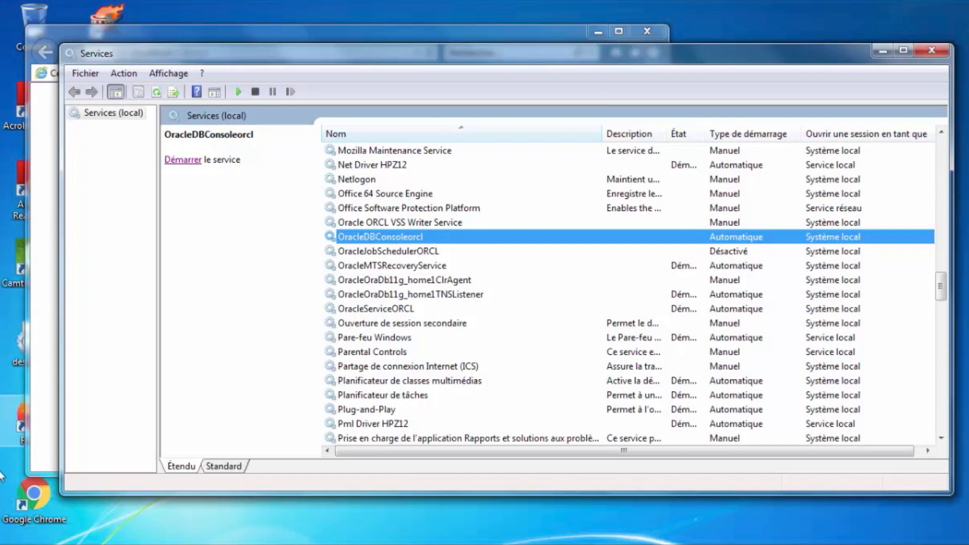
Check the date and time settings under Horloge, langue et région, then close Control Panel.
{"action": "left_click", "coordinate": [11, 539]}
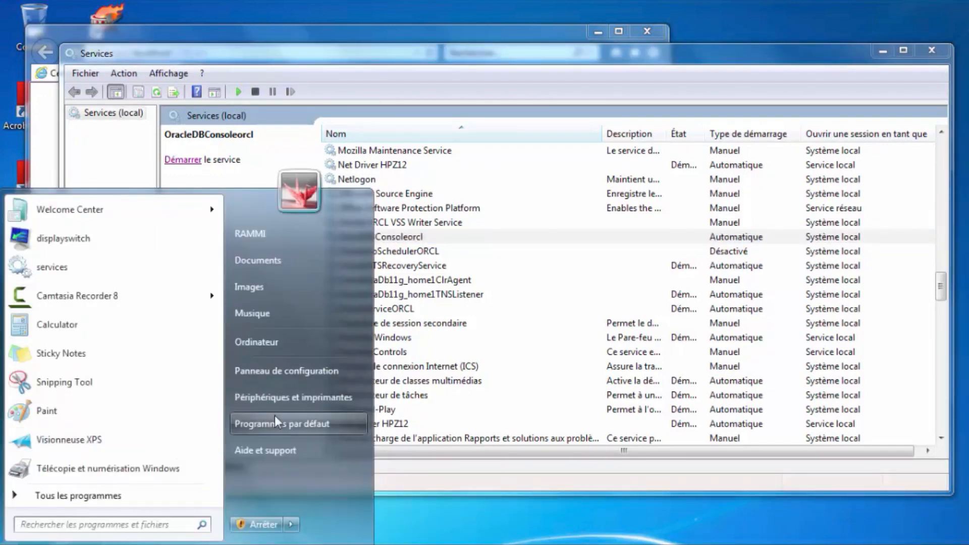
{"action": "left_click", "coordinate": [284, 370]}
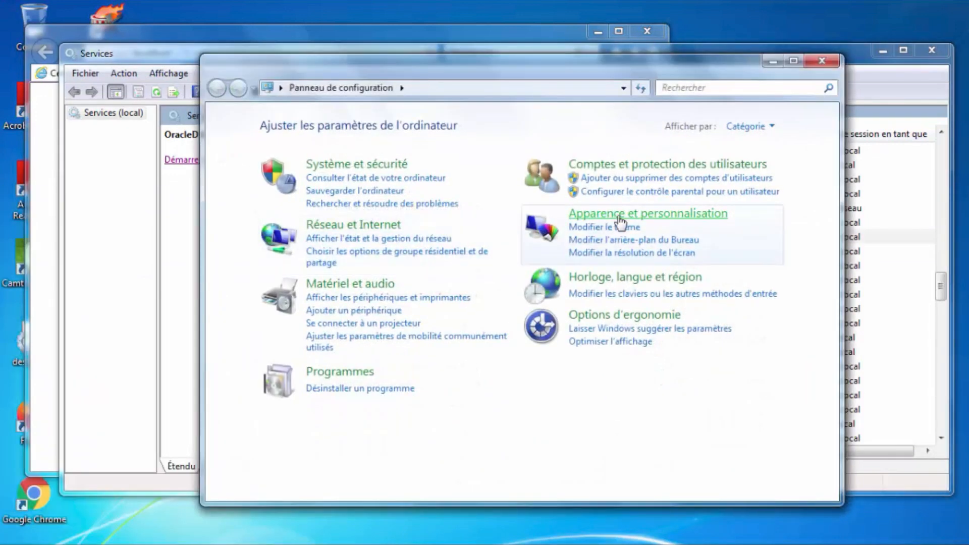
{"action": "left_click", "coordinate": [631, 279]}
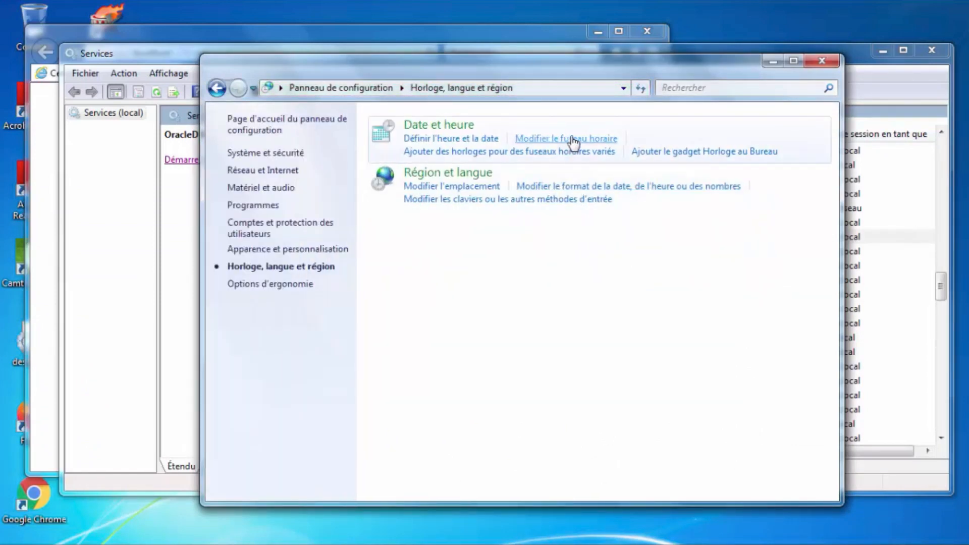
{"action": "left_click", "coordinate": [573, 139]}
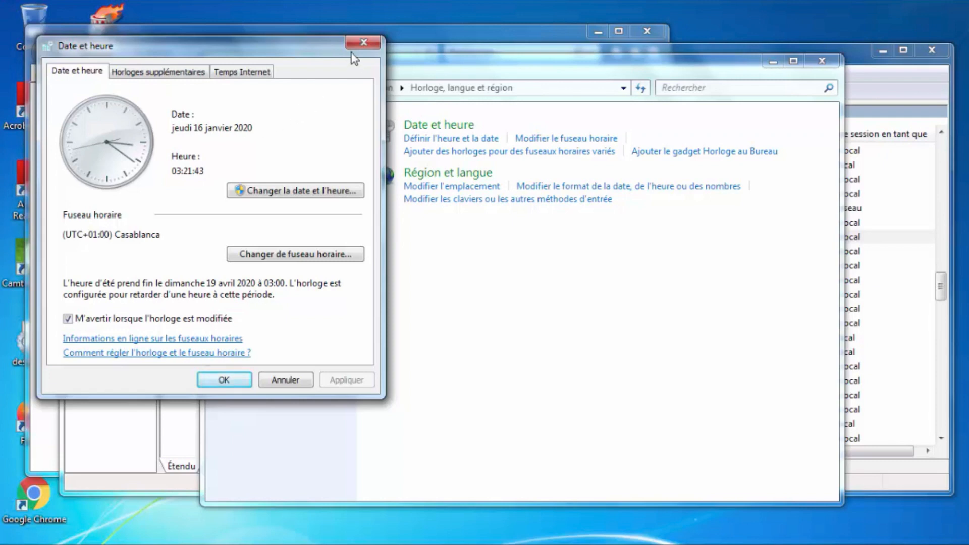
{"action": "left_click", "coordinate": [367, 42]}
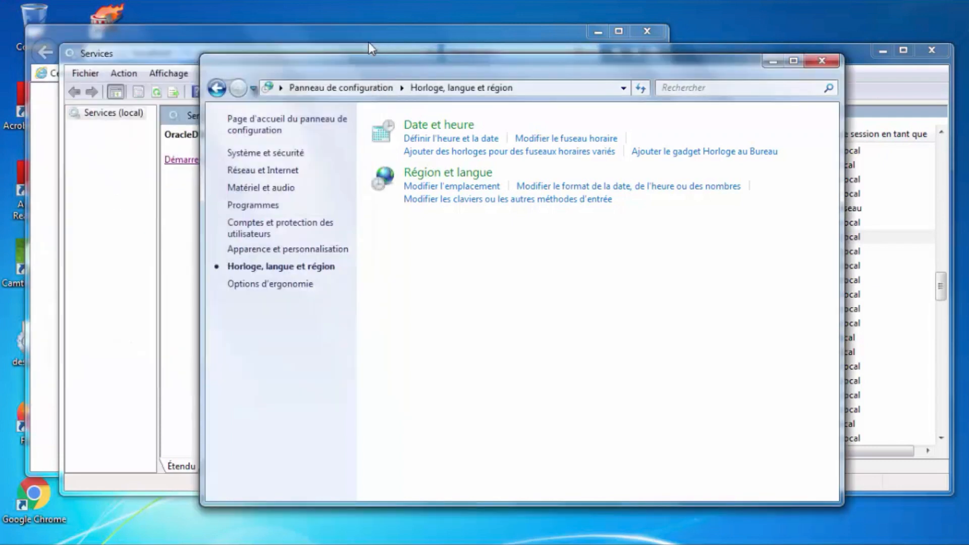
{"action": "left_click", "coordinate": [824, 62]}
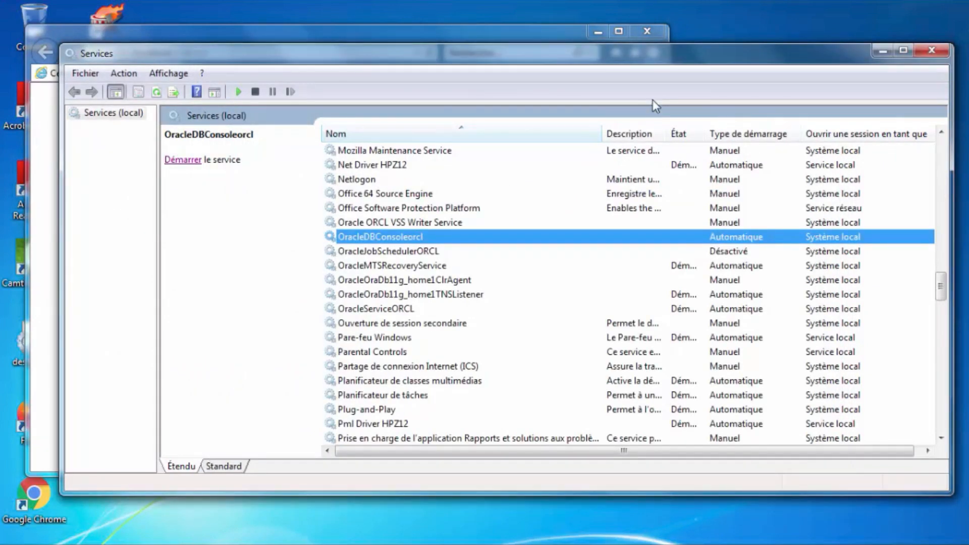
Open Ordinateur and browse into the D:\app\USER folder.
{"action": "key", "text": "super"}
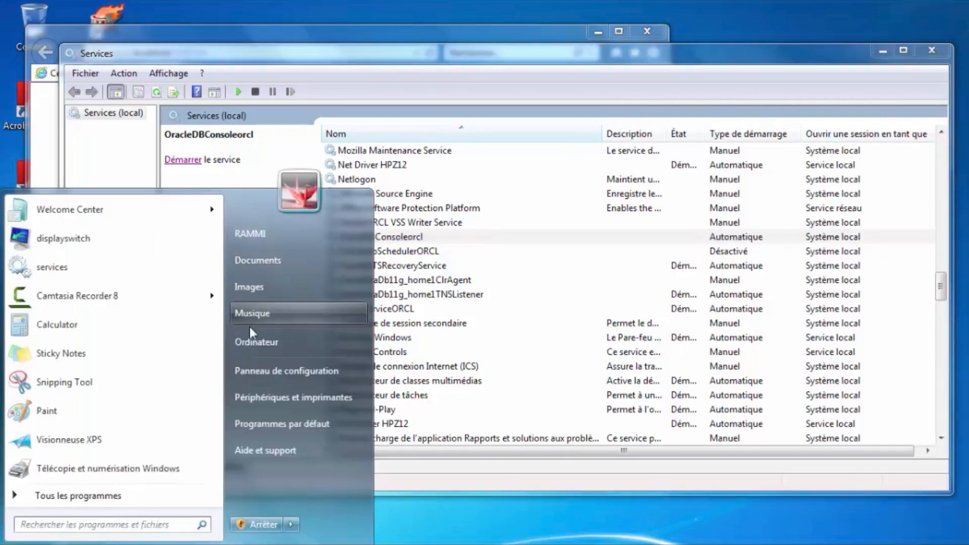
{"action": "left_click", "coordinate": [244, 340]}
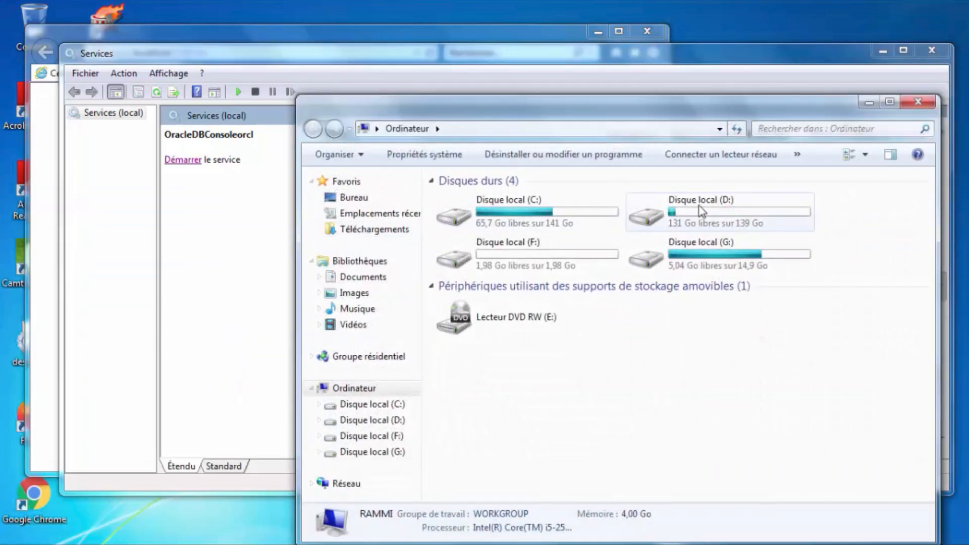
{"action": "left_click", "coordinate": [700, 210]}
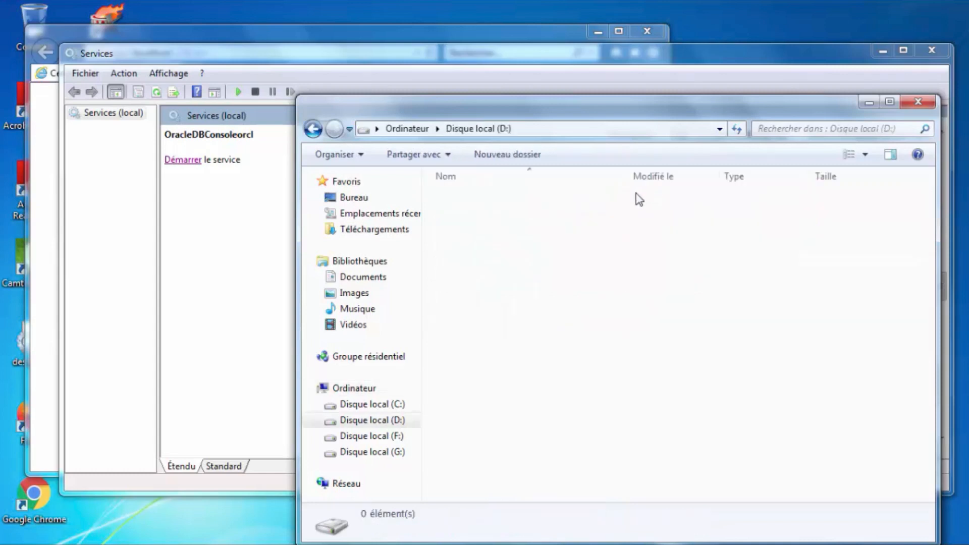
{"action": "double_click", "coordinate": [464, 198]}
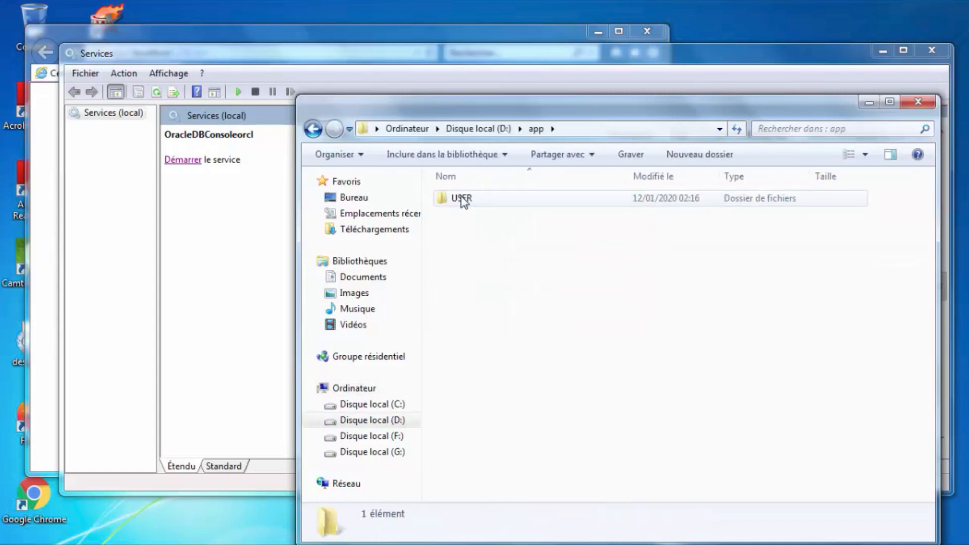
{"action": "left_click", "coordinate": [465, 202]}
{"action": "double_click", "coordinate": [464, 201]}
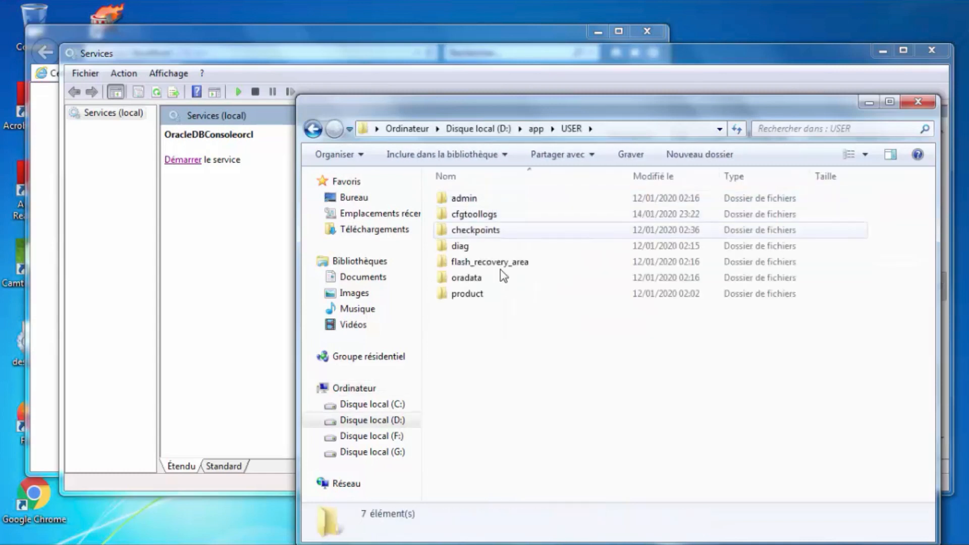
Continue through product\11.2.0\dbhome_1\localhost_orcl\sysman into the config folder.
{"action": "double_click", "coordinate": [484, 297]}
{"action": "double_click", "coordinate": [464, 202]}
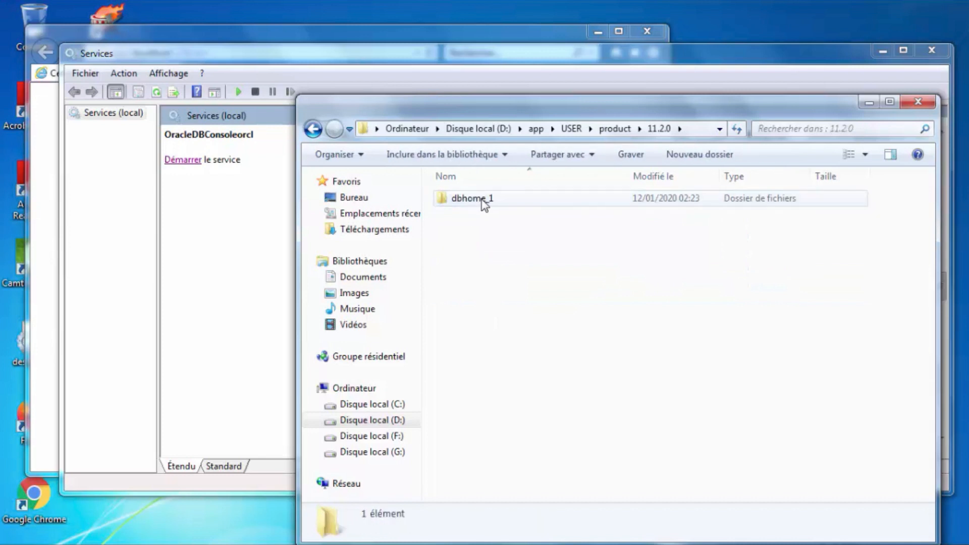
{"action": "double_click", "coordinate": [480, 202]}
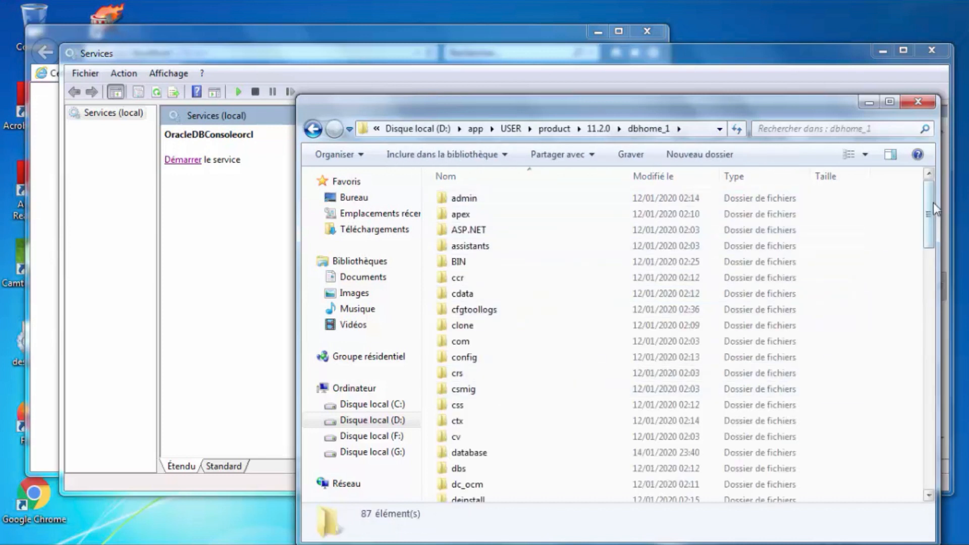
{"action": "left_click_drag", "start_coordinate": [928, 219], "coordinate": [929, 324]}
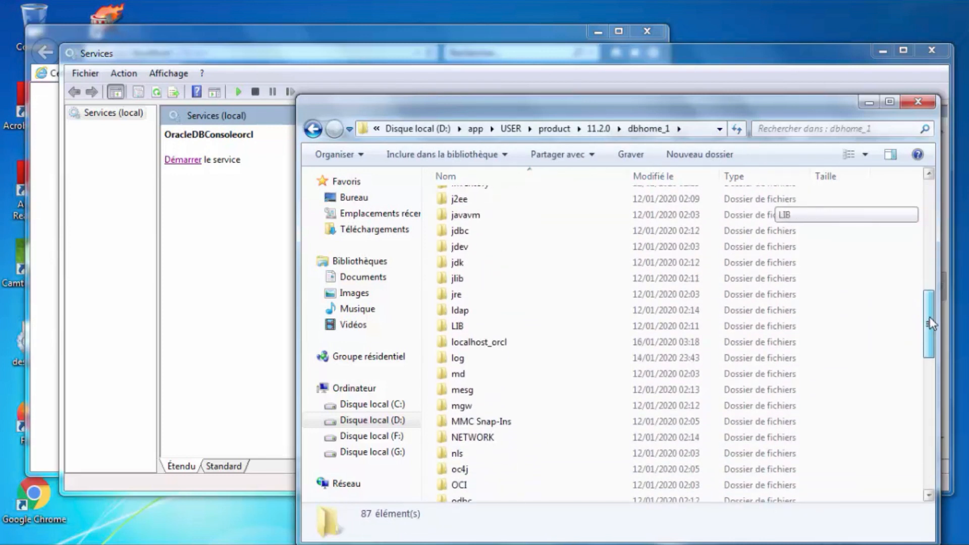
{"action": "double_click", "coordinate": [492, 341]}
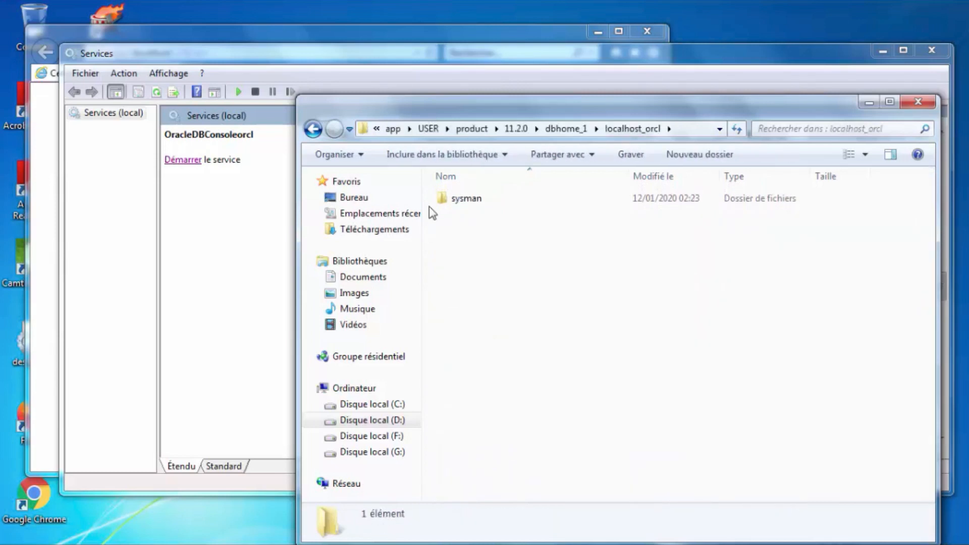
{"action": "double_click", "coordinate": [477, 202]}
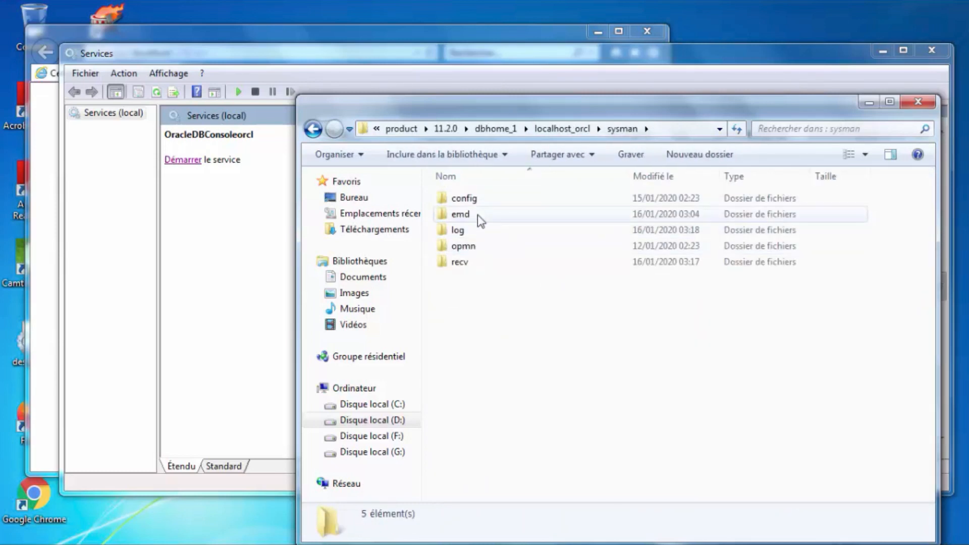
{"action": "double_click", "coordinate": [468, 198]}
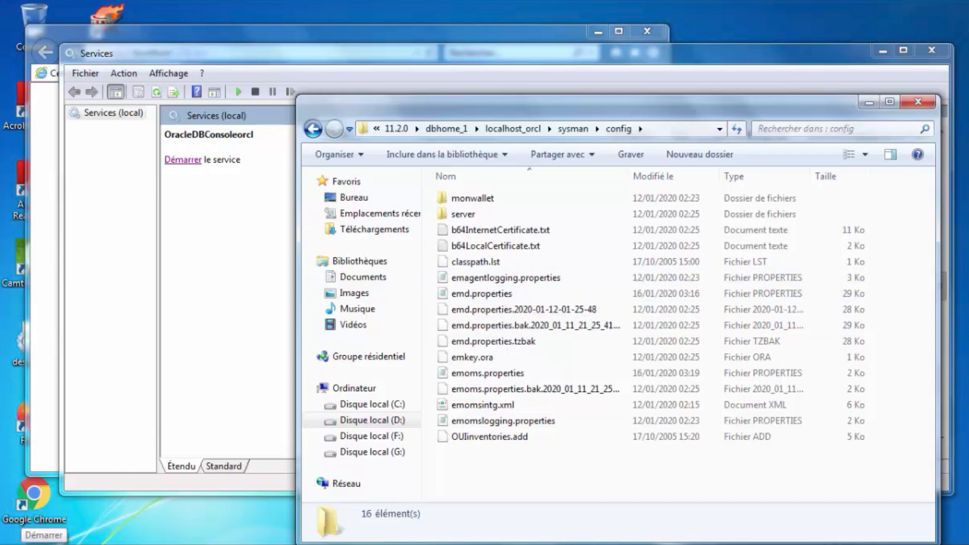
Search the Start menu for notepad and run Notepad as administrator.
{"action": "left_click", "coordinate": [15, 534]}
{"action": "left_click", "coordinate": [48, 525]}
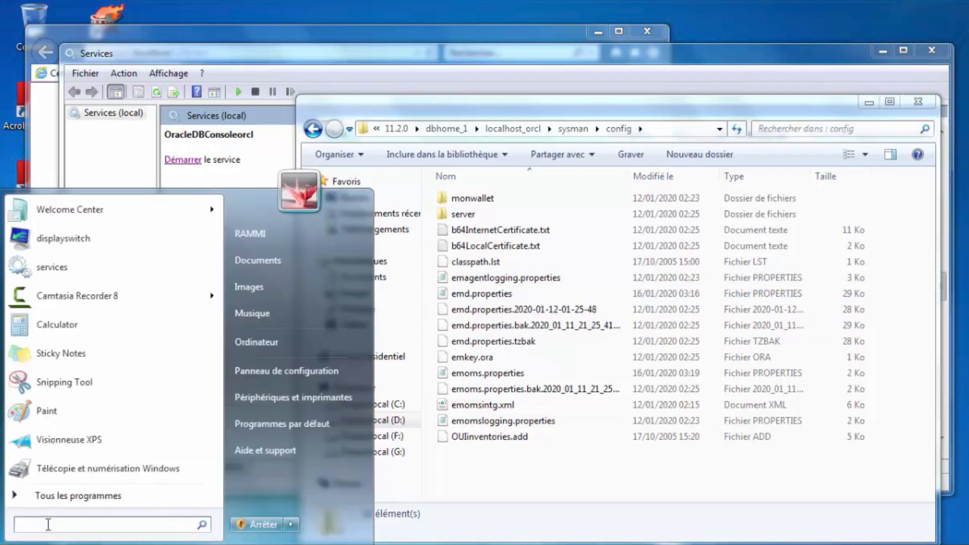
{"action": "type", "text": "note"}
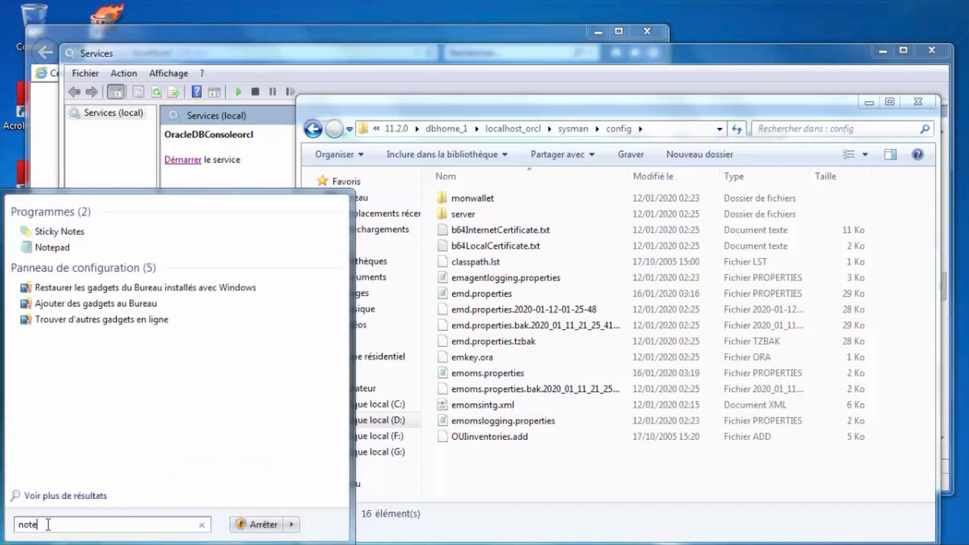
{"action": "type", "text": "pad"}
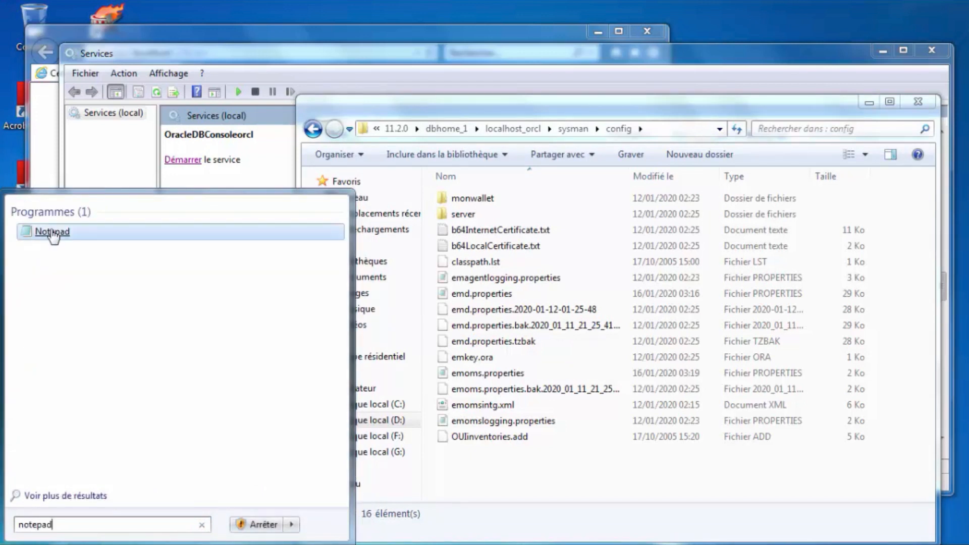
{"action": "right_click", "coordinate": [53, 233]}
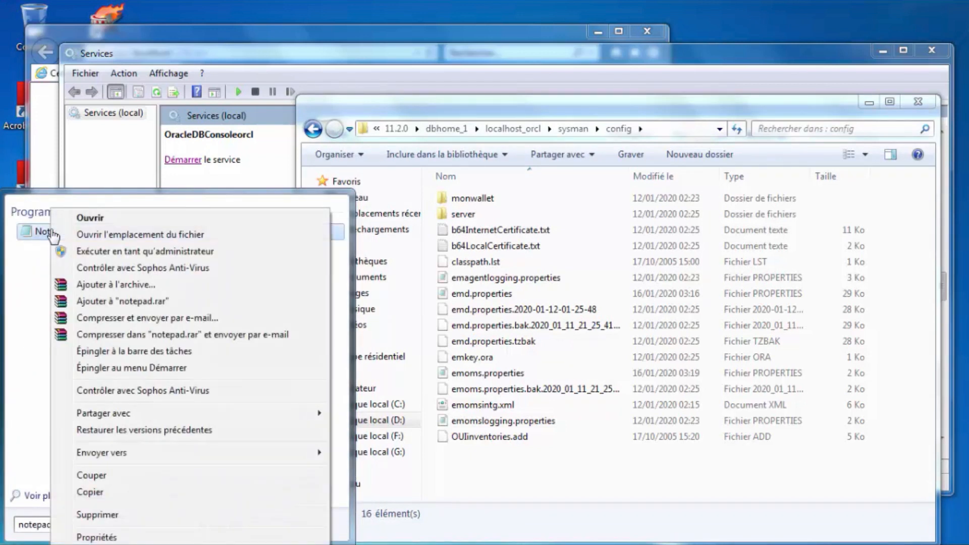
{"action": "left_click", "coordinate": [130, 249]}
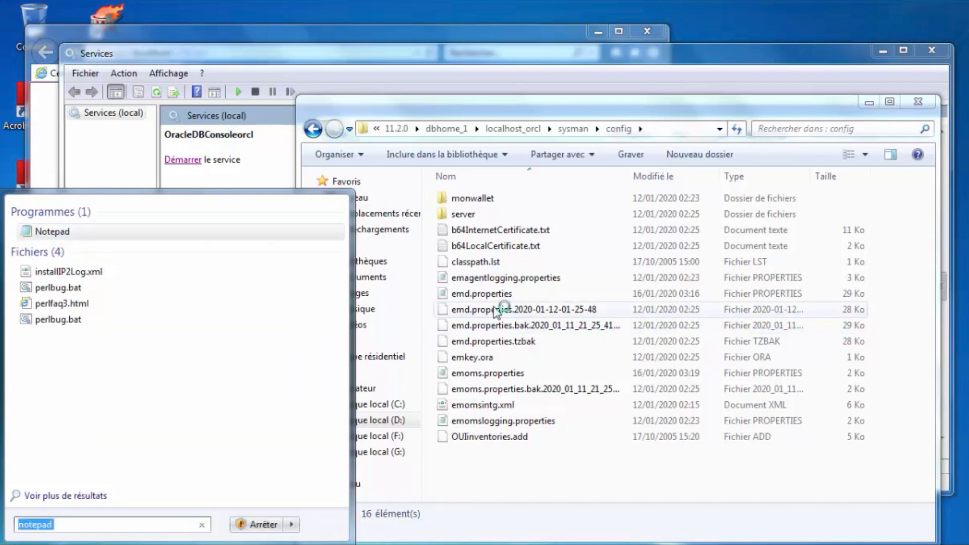
Open emd.properties in Notepad using the Tous les fichiers (*.*) file type filter.
{"action": "left_click", "coordinate": [122, 94]}
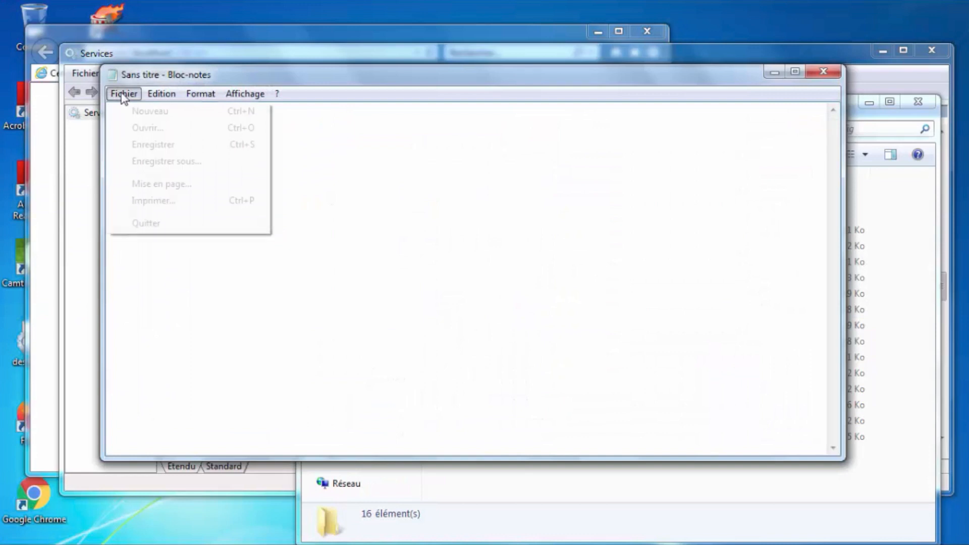
{"action": "left_click", "coordinate": [143, 127]}
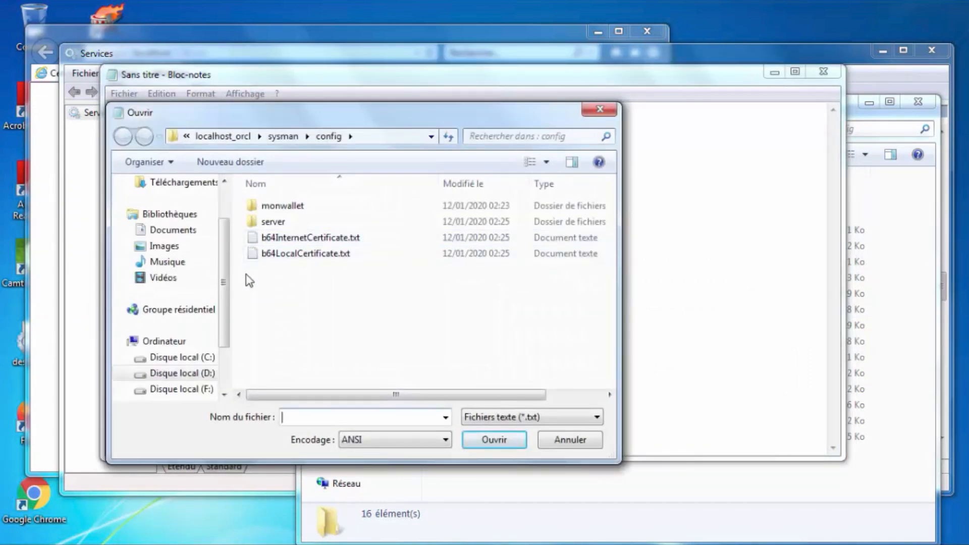
{"action": "left_click", "coordinate": [518, 419]}
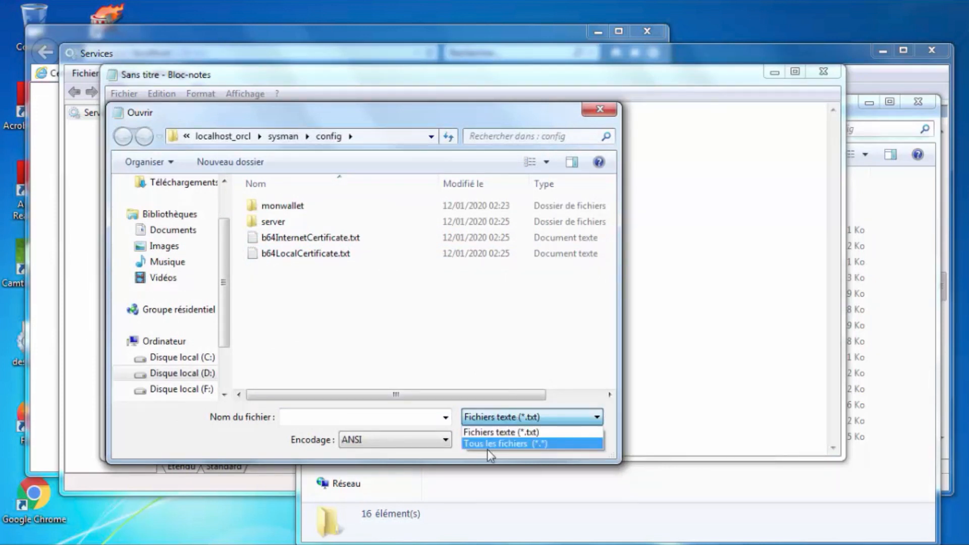
{"action": "left_click", "coordinate": [506, 444]}
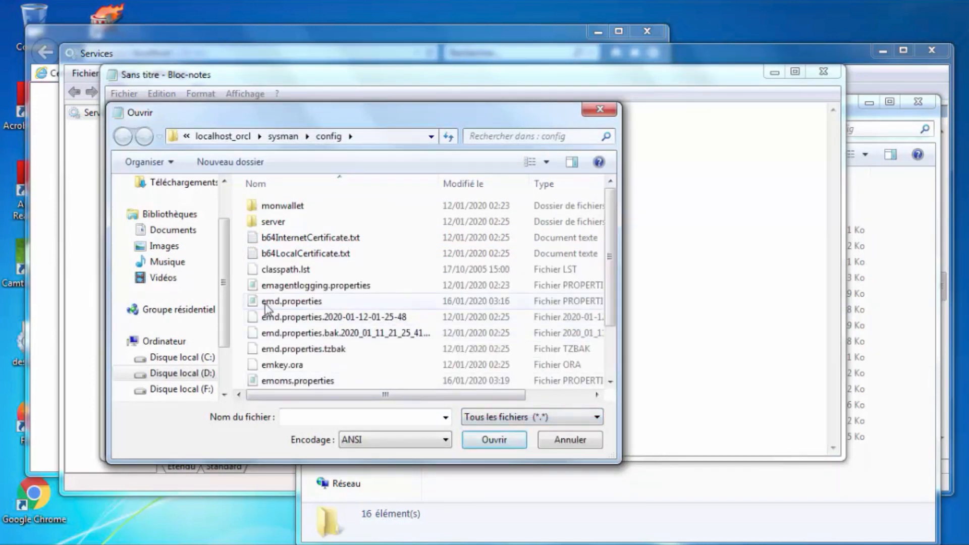
{"action": "left_click", "coordinate": [286, 304]}
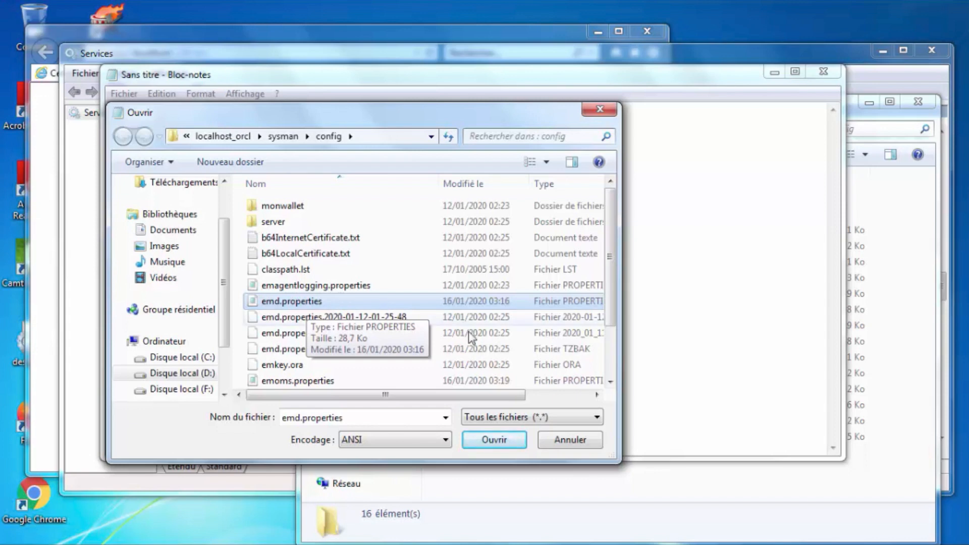
{"action": "left_click", "coordinate": [497, 441]}
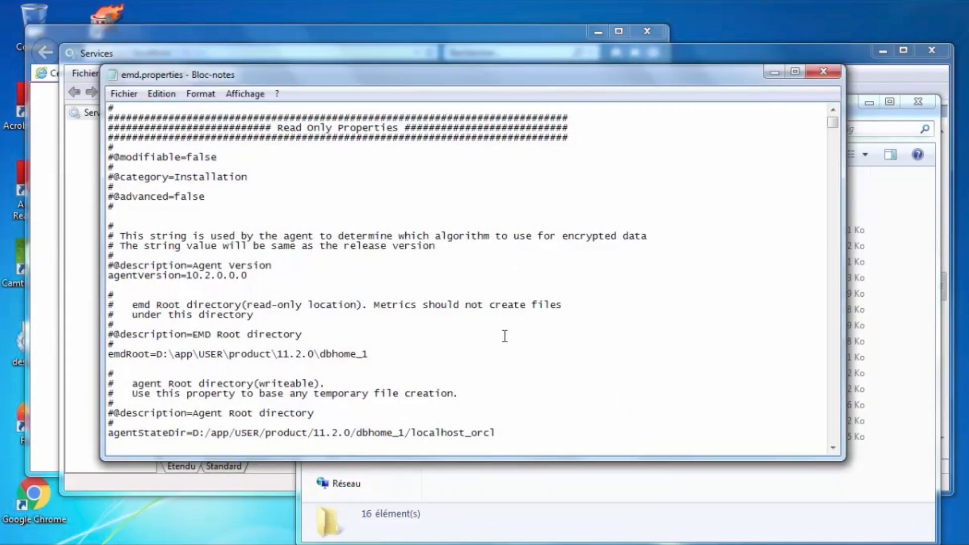
Search emd.properties for the agentTZRegion setting.
{"action": "key", "text": "ctrl+f"}
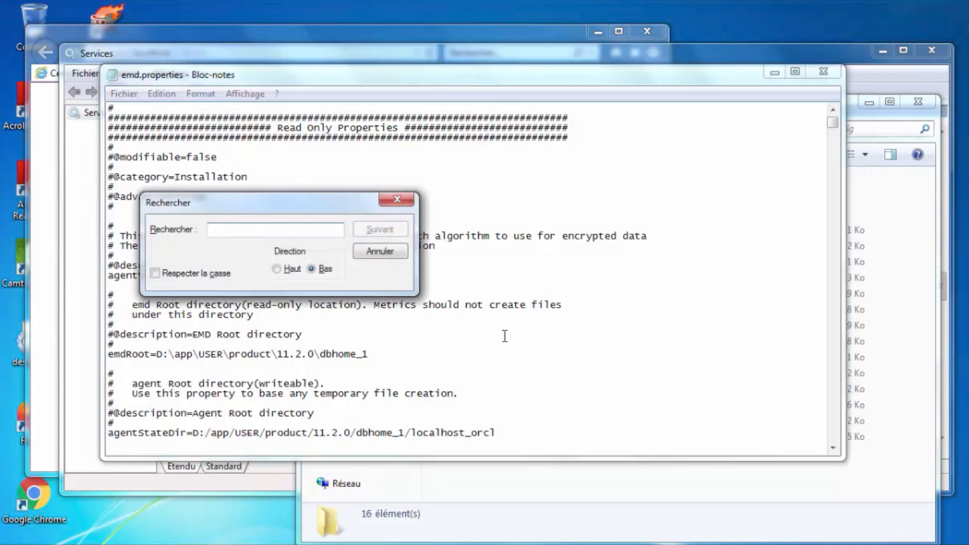
{"action": "type", "text": "agent"}
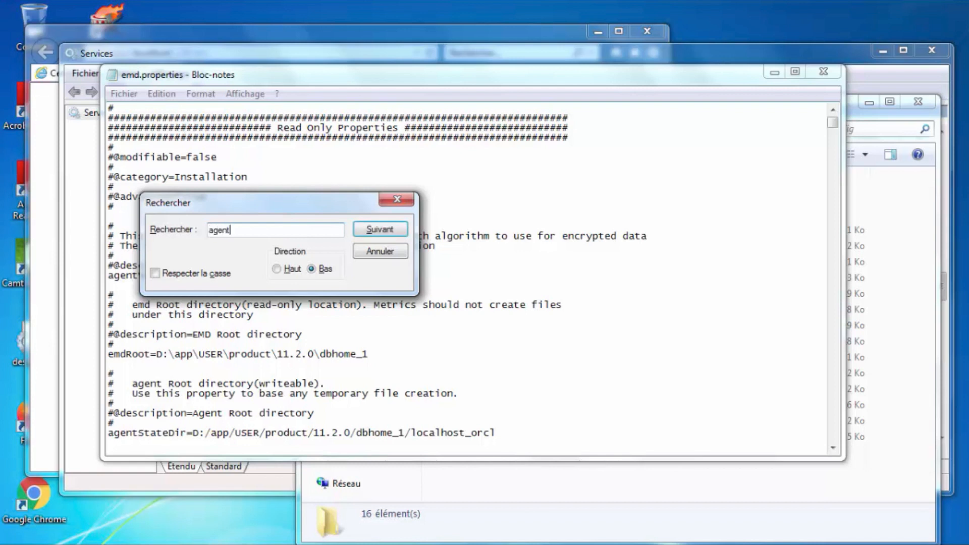
{"action": "type", "text": "TZRegion"}
{"action": "key", "text": "Return"}
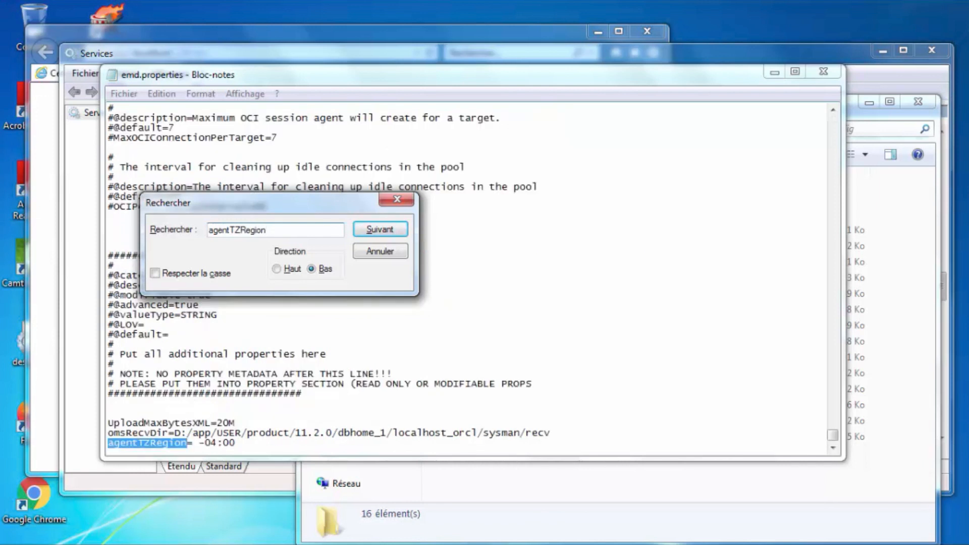
{"action": "left_click", "coordinate": [397, 200]}
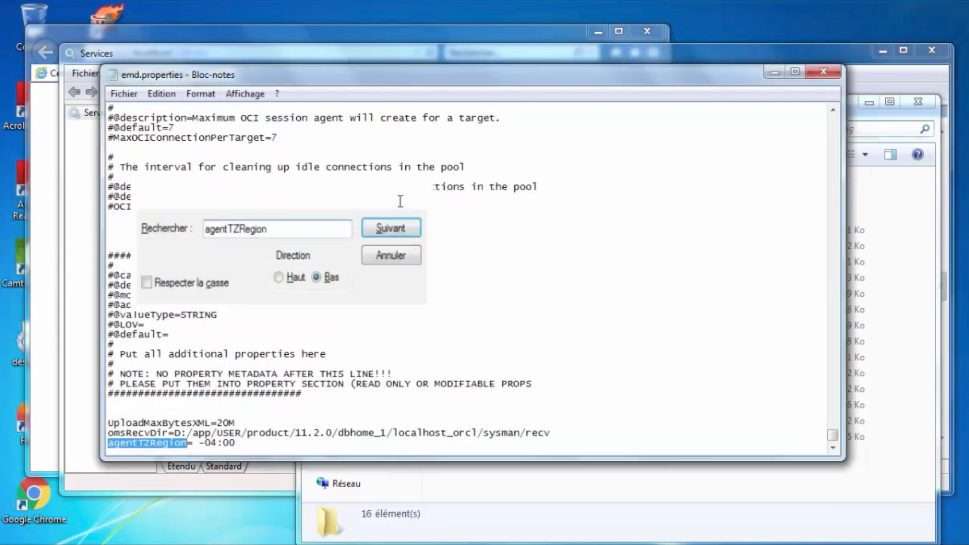
Change agentTZRegion from -04:00 to +01:00 and save the file.
{"action": "left_click", "coordinate": [206, 442]}
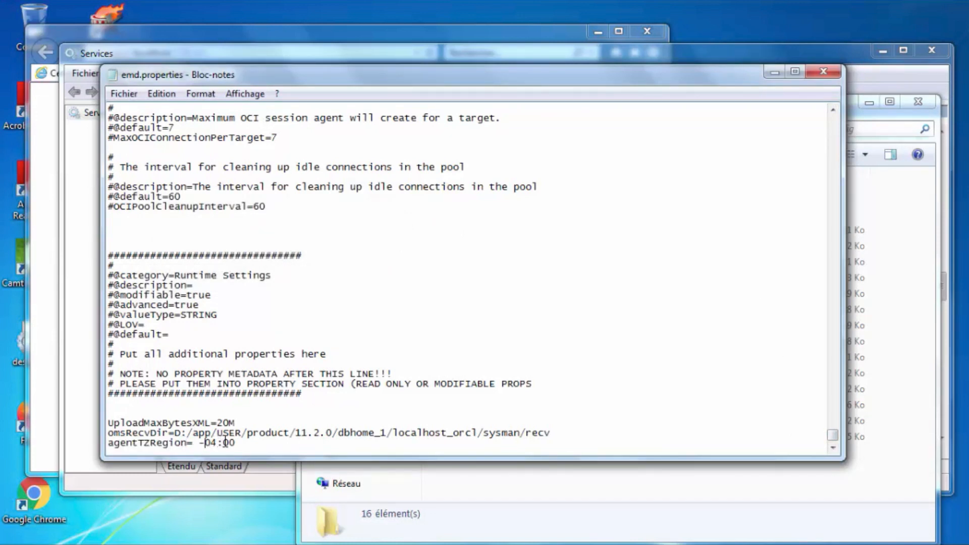
{"action": "left_click_drag", "start_coordinate": [207, 443], "coordinate": [199, 443]}
{"action": "type", "text": "+"}
{"action": "key", "text": "BackSpace"}
{"action": "type", "text": "1"}
{"action": "left_click", "coordinate": [124, 94]}
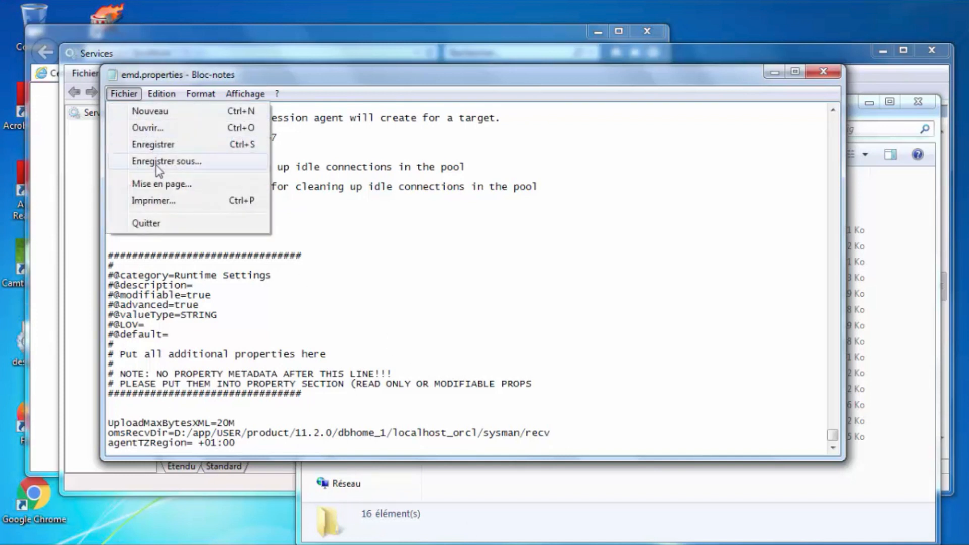
{"action": "left_click", "coordinate": [154, 144]}
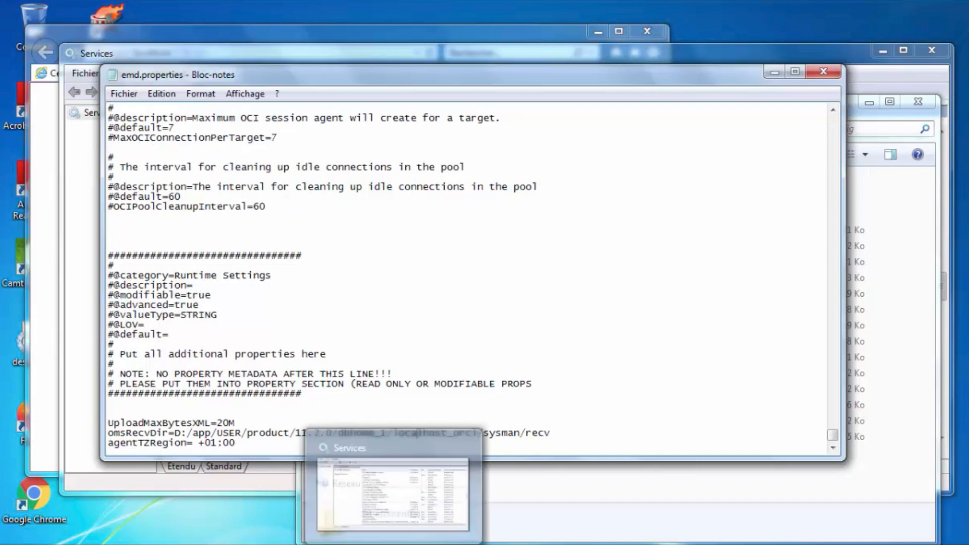
Start OracleDBConsoleorcl from the Services list and wait until it shows Démarré.
{"action": "left_click", "coordinate": [389, 484]}
{"action": "key", "text": "alt+Tab"}
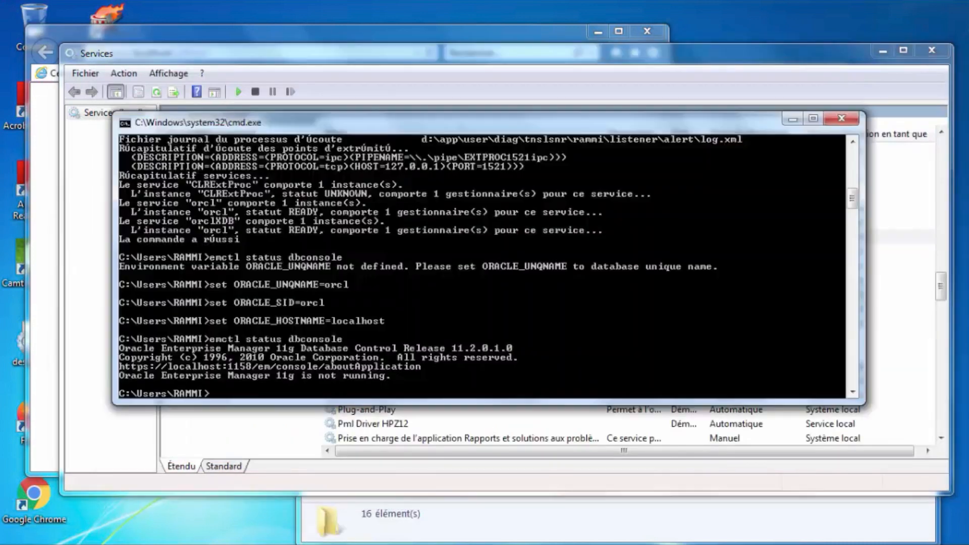
{"action": "key", "text": "alt+Tab"}
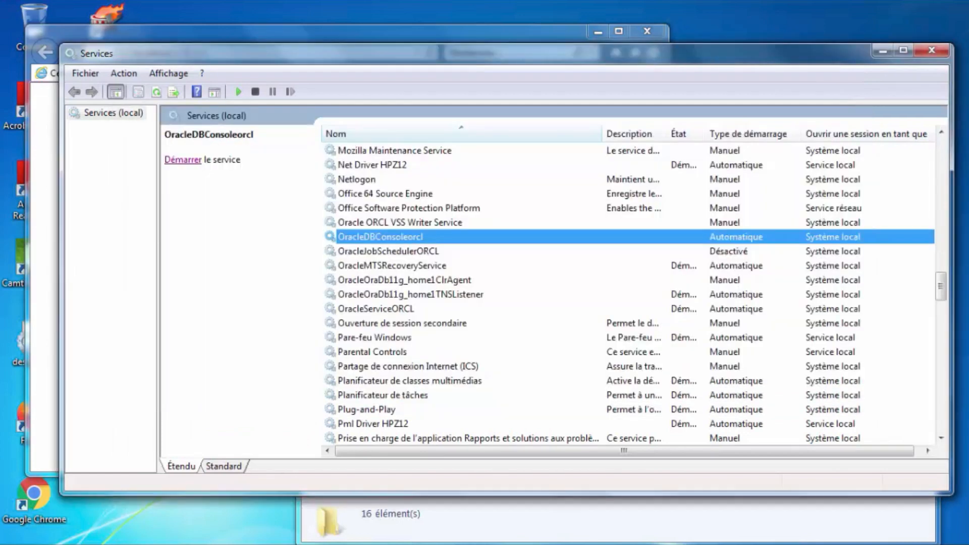
{"action": "right_click", "coordinate": [393, 241]}
{"action": "left_click", "coordinate": [419, 247]}
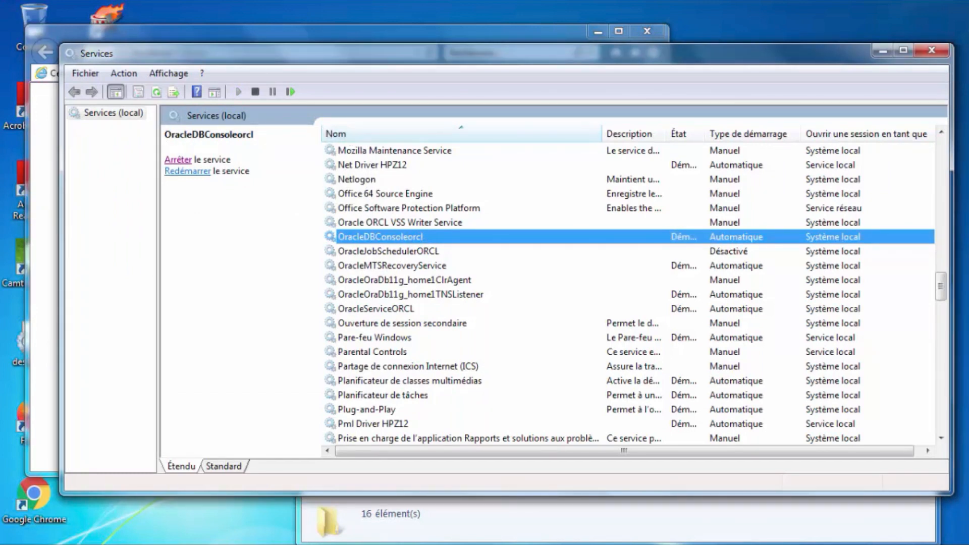
{"action": "left_click", "coordinate": [338, 544]}
Rerun emctl status dbconsole to confirm Enterprise Manager 11g is running.
{"action": "key", "text": "Up"}
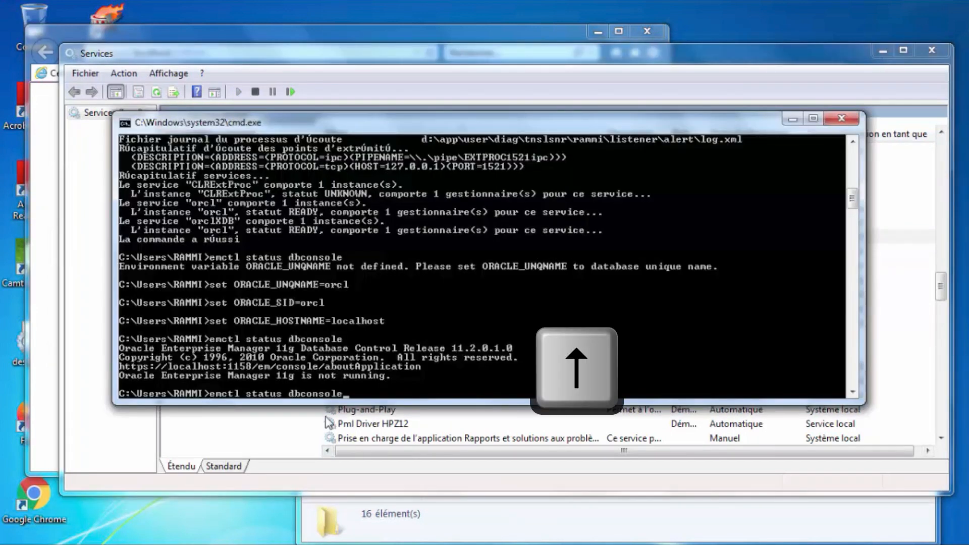
{"action": "key", "text": "Return"}
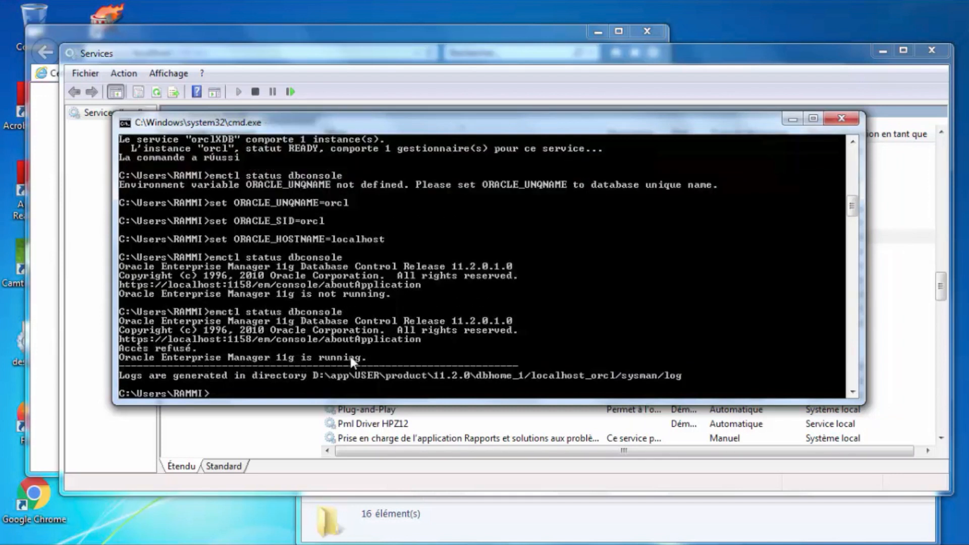
Log into Enterprise Manager at localhost:1158/em as SYS with SYSDBA, then view orcl's Performances page.
{"action": "left_click", "coordinate": [253, 31]}
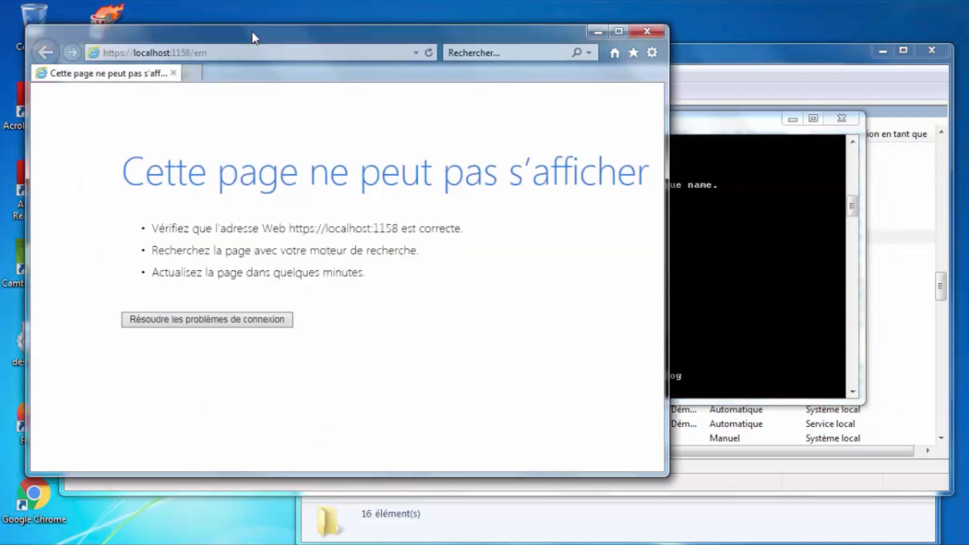
{"action": "left_click", "coordinate": [430, 52]}
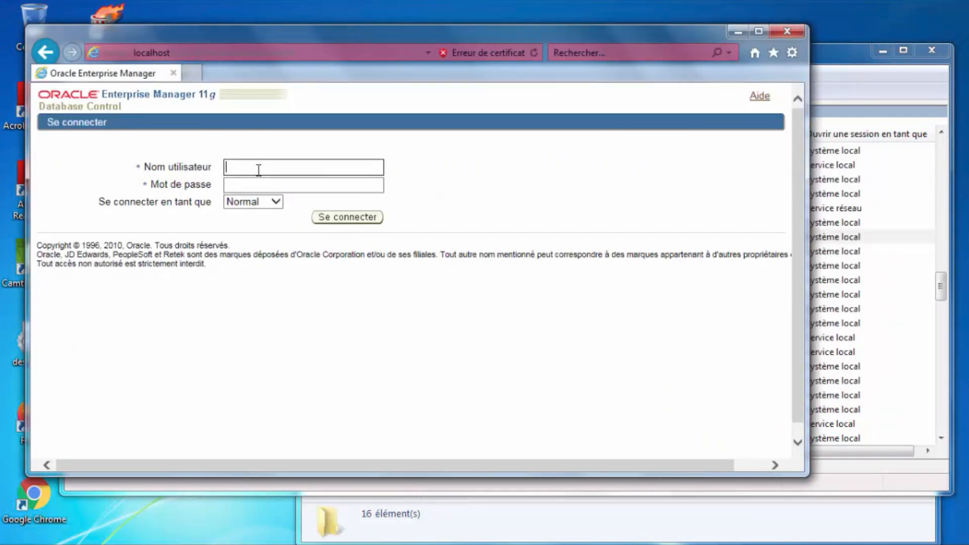
{"action": "type", "text": "sys"}
{"action": "key", "text": "Tab"}
{"action": "type", "text": "sys"}
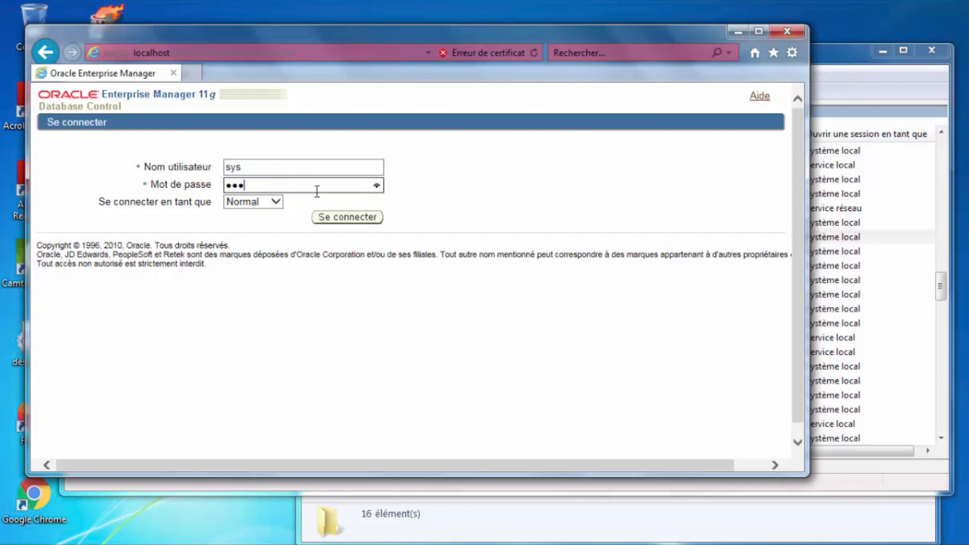
{"action": "left_click", "coordinate": [276, 204]}
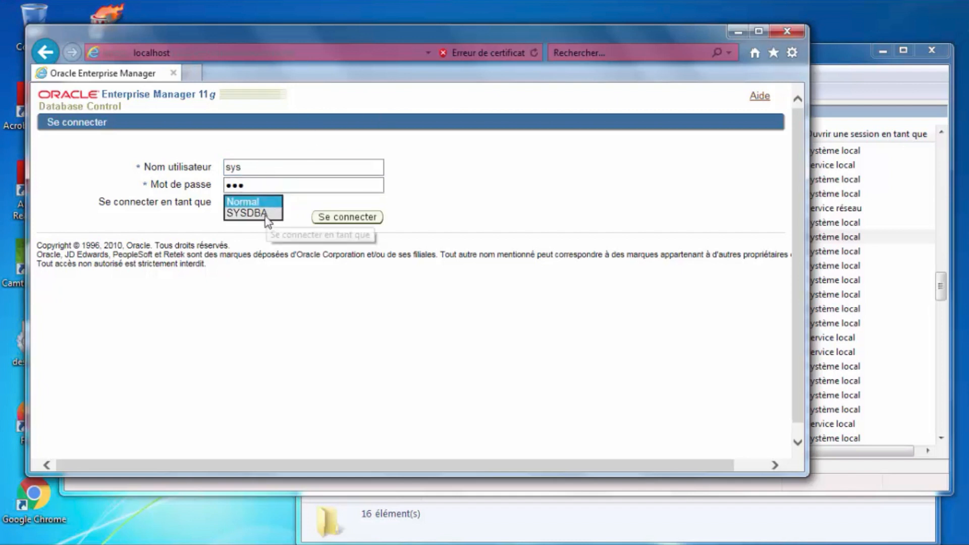
{"action": "left_click", "coordinate": [270, 214]}
{"action": "left_click", "coordinate": [353, 217]}
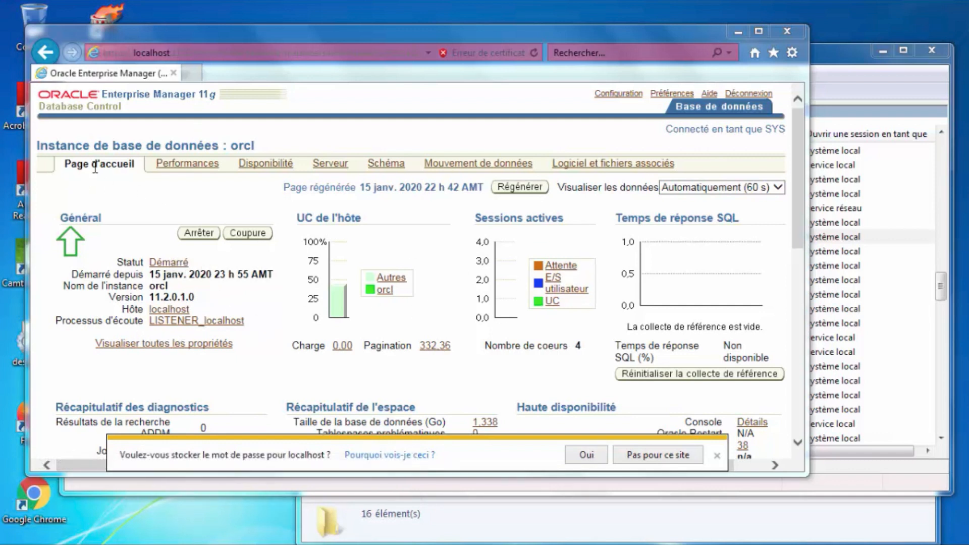
{"action": "left_click", "coordinate": [198, 166]}
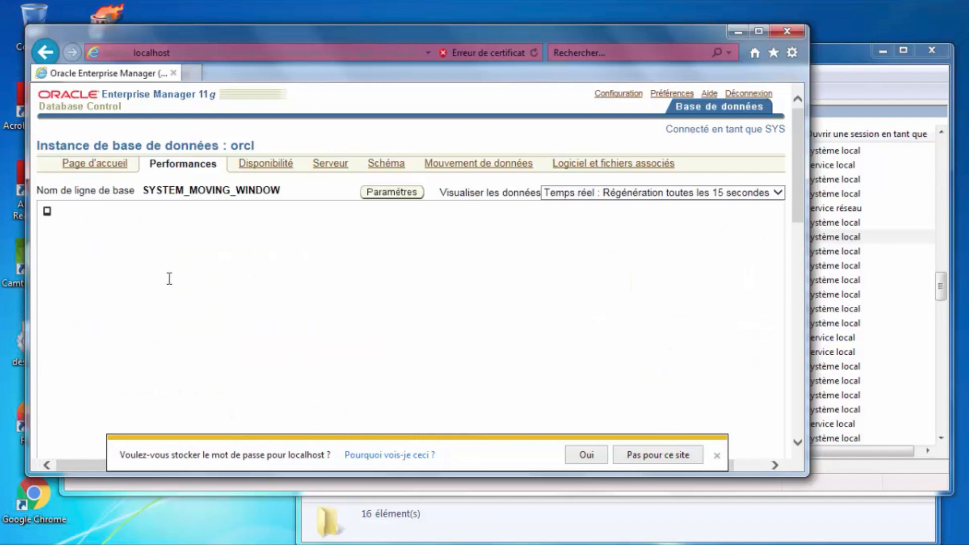
List the session's environment variables with set in Command Prompt.
{"action": "key", "text": "alt+Tab"}
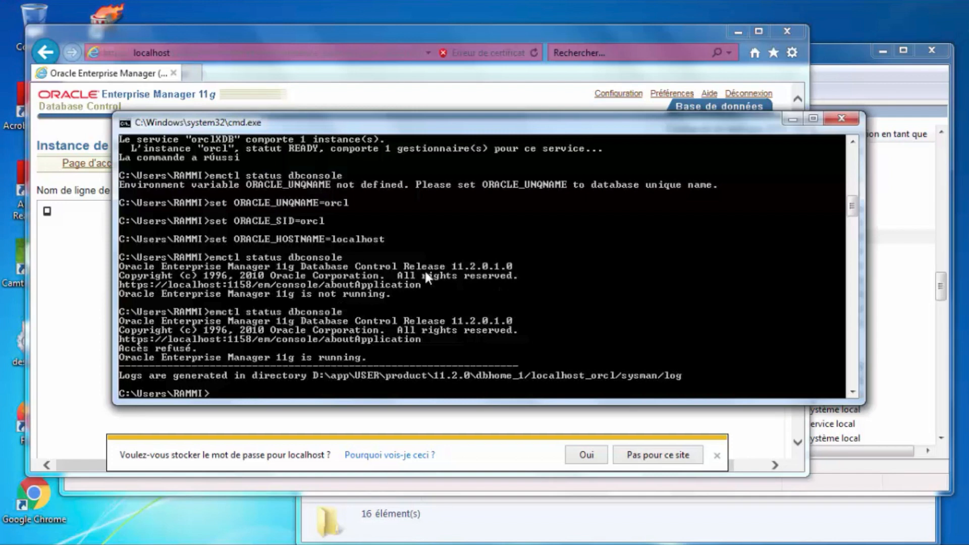
{"action": "type", "text": "set"}
{"action": "key", "text": "Return"}
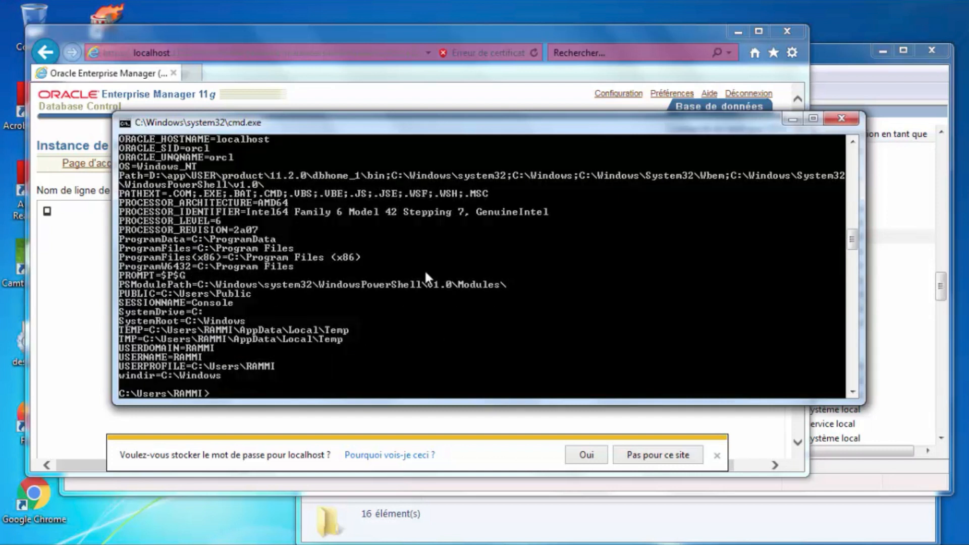
Run echo %oracle_sid% to confirm ORACLE_SID prints orcl.
{"action": "type", "text": "echo %oracle"}
{"action": "key", "text": "Up"}
{"action": "key", "text": "Escape"}
{"action": "type", "text": "echo %oracle_sid%"}
{"action": "key", "text": "Return"}
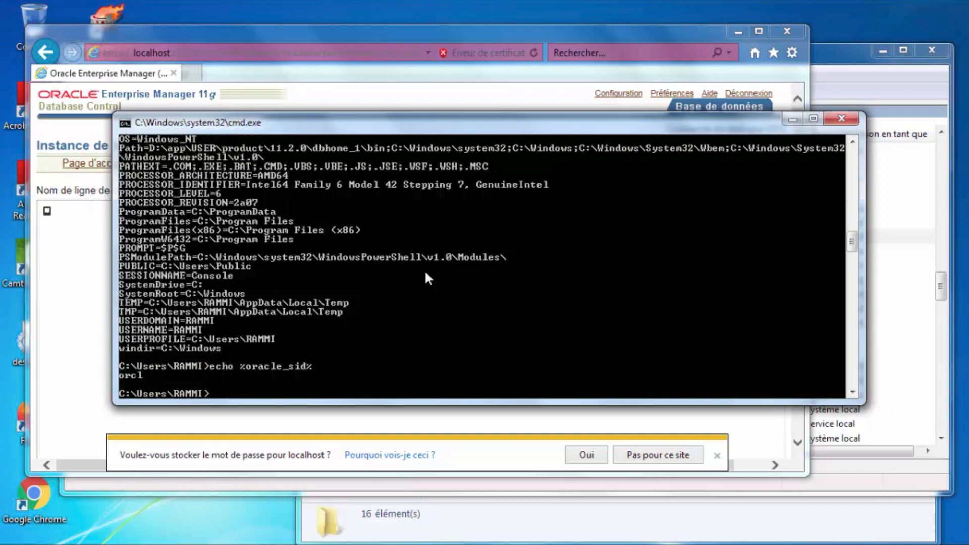
{"action": "key", "text": "super"}
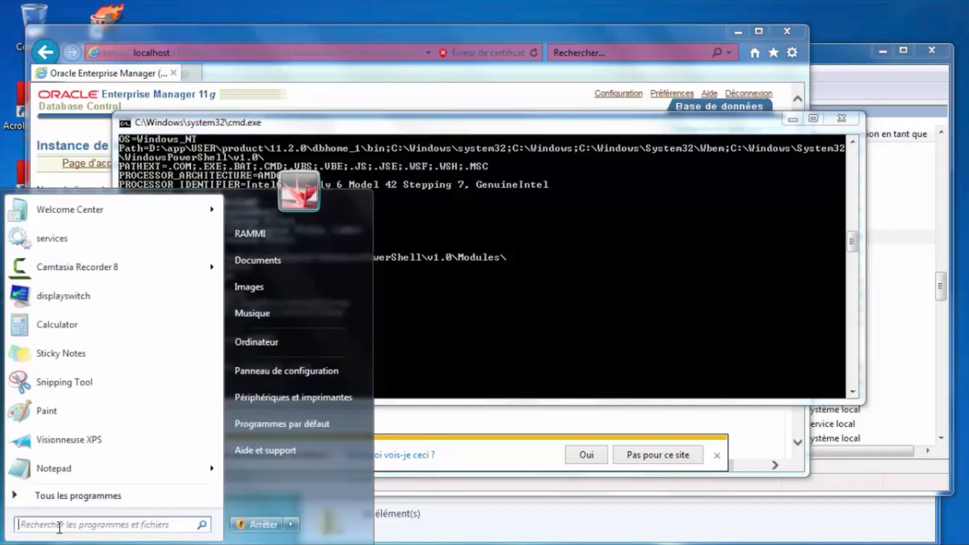
In a new Command Prompt, run echo %oracle_sid% to confirm ORACLE_SID is undefined, then close it.
{"action": "type", "text": "cmd"}
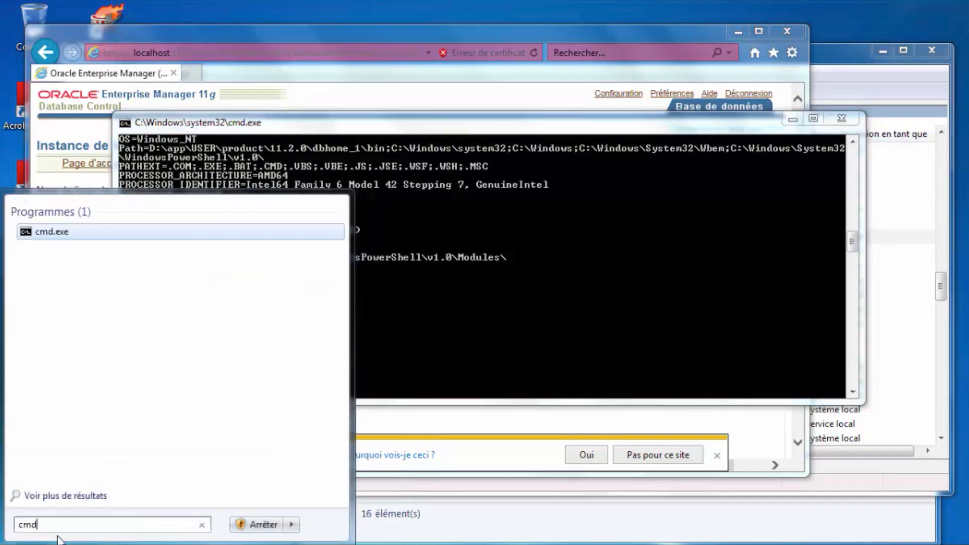
{"action": "key", "text": "Return"}
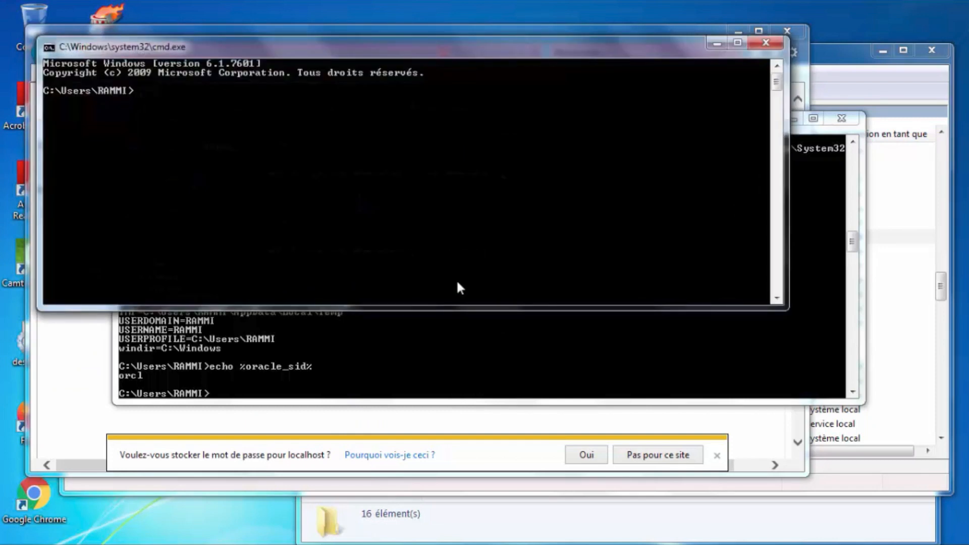
{"action": "type", "text": "echo %oracle_s"}
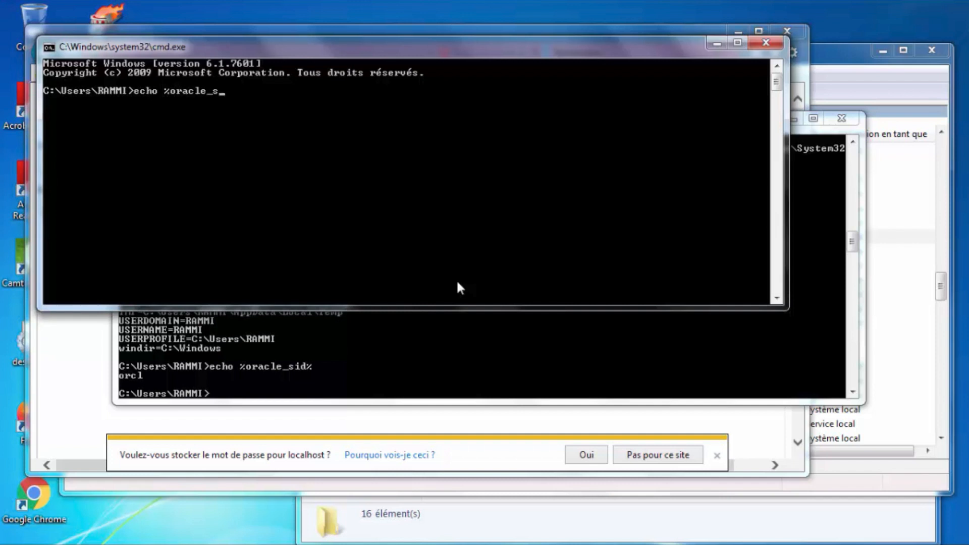
{"action": "type", "text": "id%"}
{"action": "key", "text": "Return"}
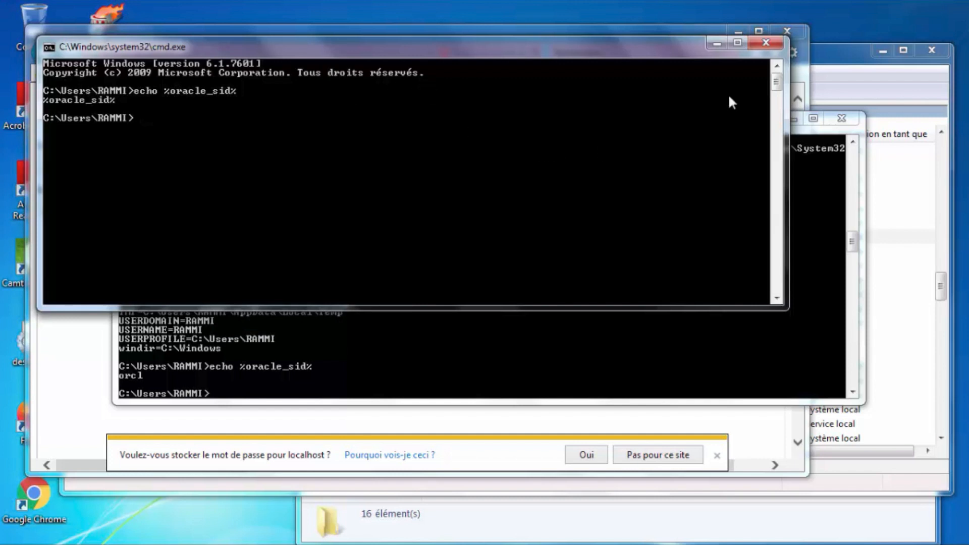
{"action": "left_click", "coordinate": [758, 48]}
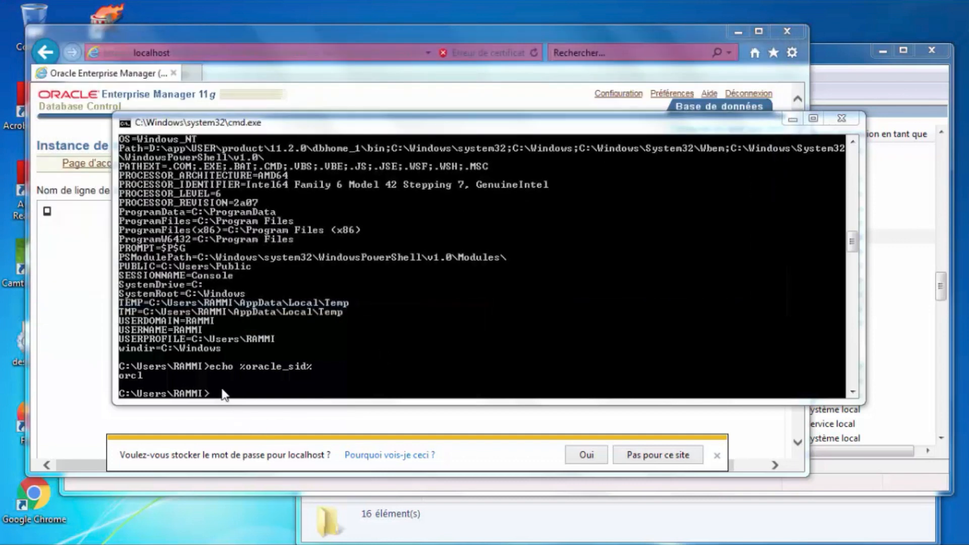
Open Propriétés for Ordinateur from the Start menu.
{"action": "key", "text": "super"}
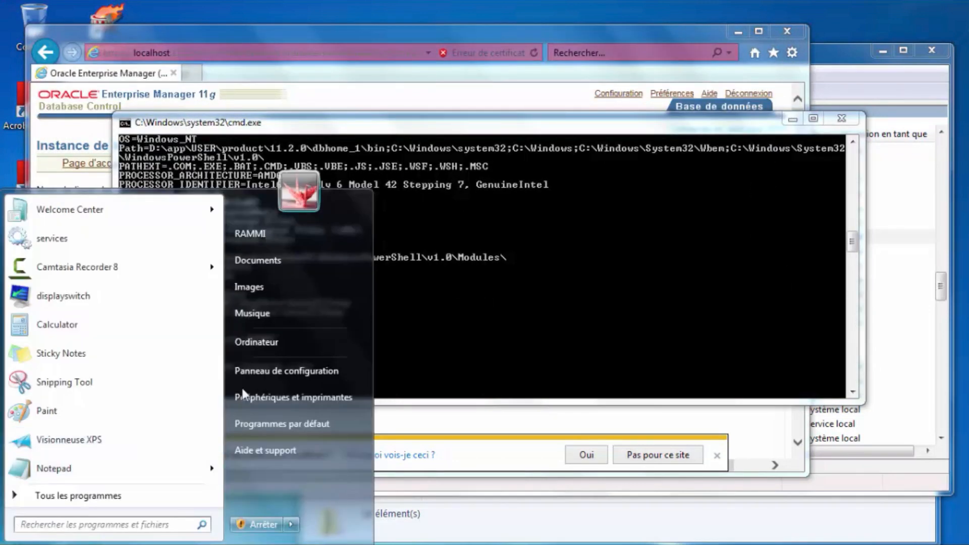
{"action": "left_click", "coordinate": [261, 344]}
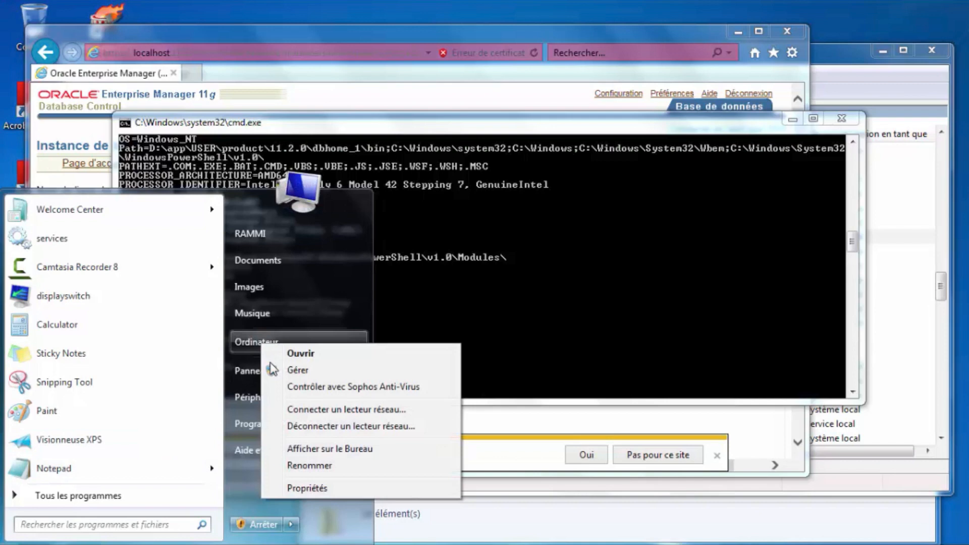
{"action": "left_click", "coordinate": [304, 488]}
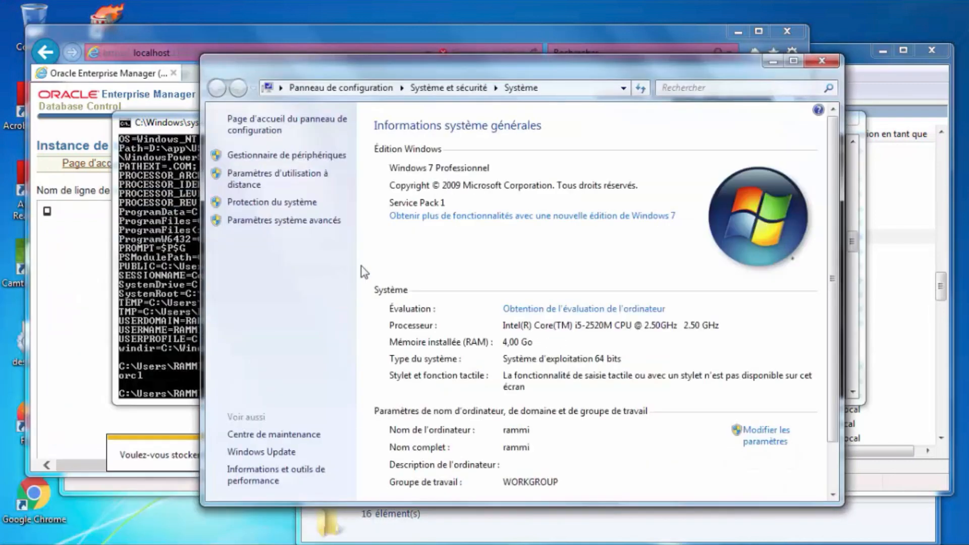
Open Paramètres système avancés > Variables d'environnement and scroll the system variables list for ORACLE entries.
{"action": "left_click", "coordinate": [279, 222]}
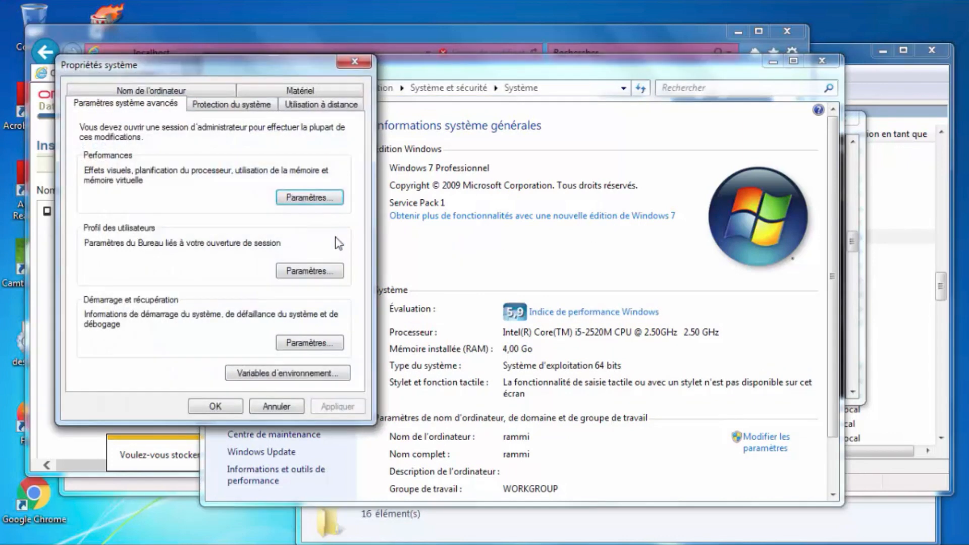
{"action": "left_click", "coordinate": [275, 373]}
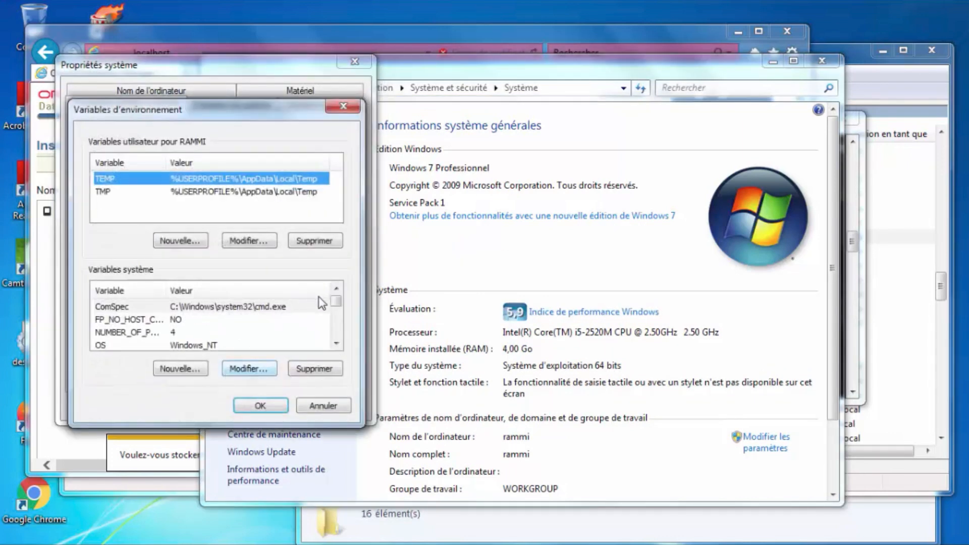
{"action": "left_click", "coordinate": [336, 345]}
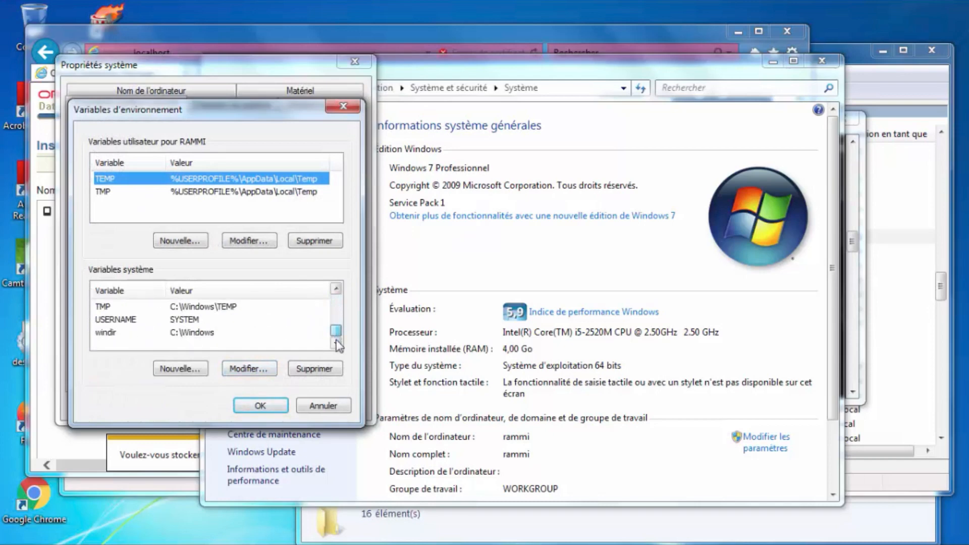
{"action": "left_click_drag", "start_coordinate": [336, 330], "coordinate": [339, 302]}
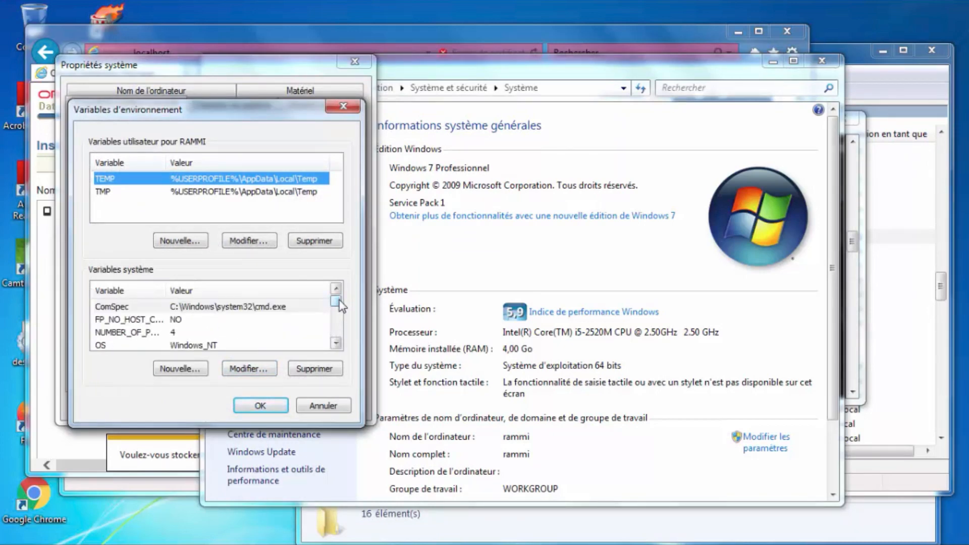
{"action": "left_click", "coordinate": [337, 344]}
{"action": "left_click", "coordinate": [337, 344]}
{"action": "left_click", "coordinate": [337, 344]}
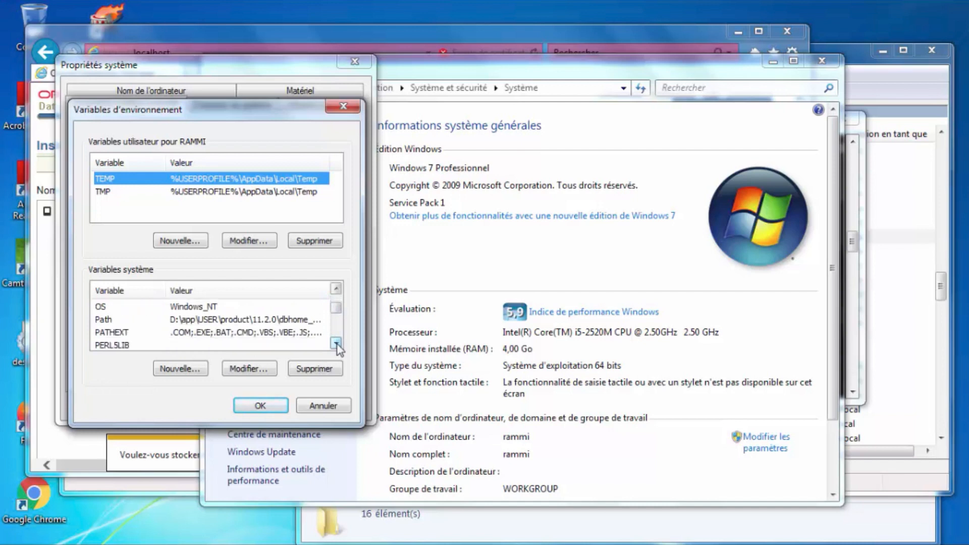
{"action": "left_click", "coordinate": [337, 344]}
{"action": "left_click", "coordinate": [337, 344]}
{"action": "left_click", "coordinate": [338, 345]}
{"action": "left_click", "coordinate": [337, 344]}
{"action": "left_click", "coordinate": [337, 344]}
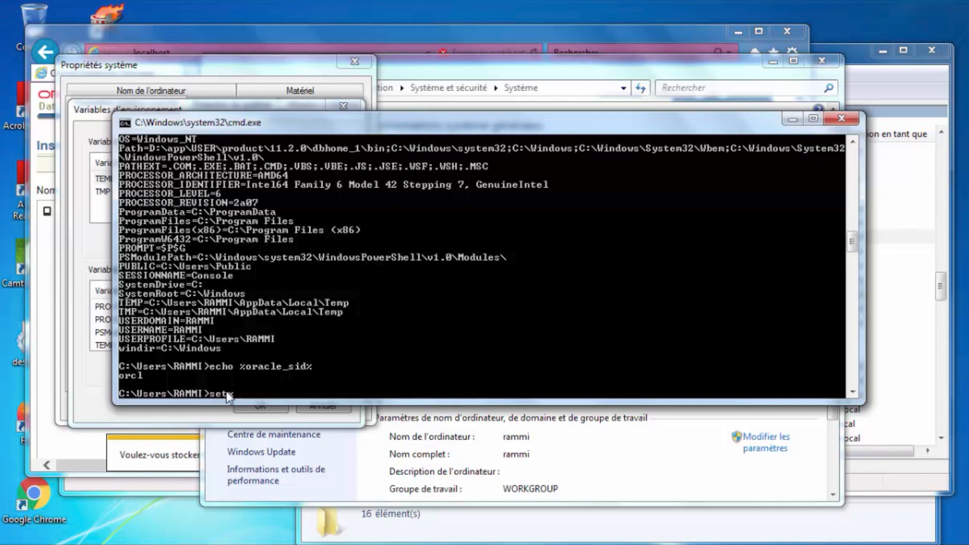
Try setx ORACLE_UNQNAME /M orcl, which fails with registry access denied, and close the console.
{"action": "type", "text": "ORACLE_UNQNAME /M orcl"}
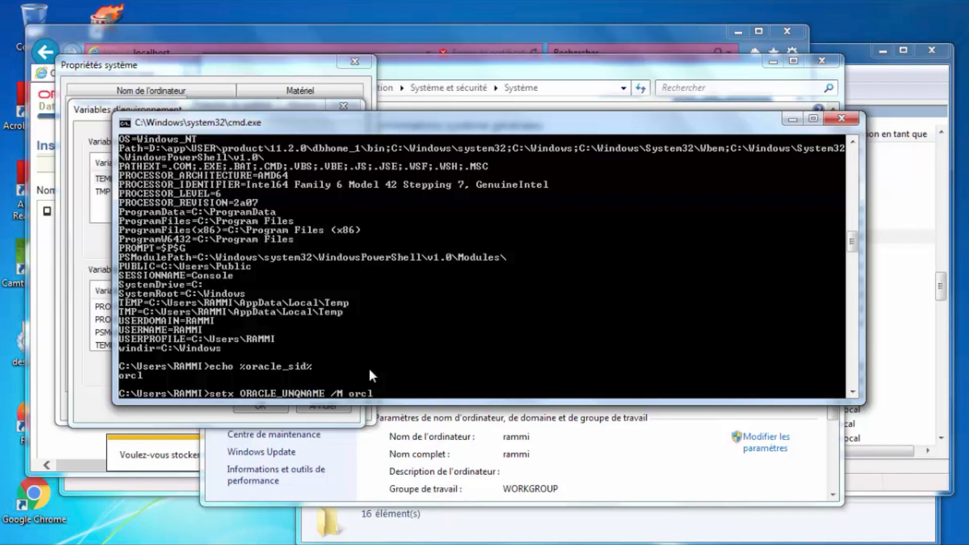
{"action": "key", "text": "Return"}
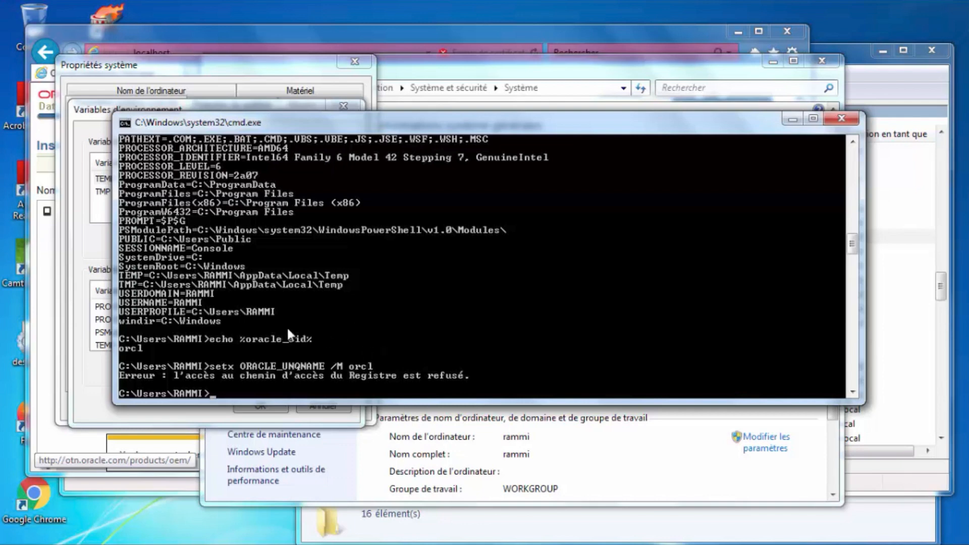
{"action": "left_click", "coordinate": [854, 124]}
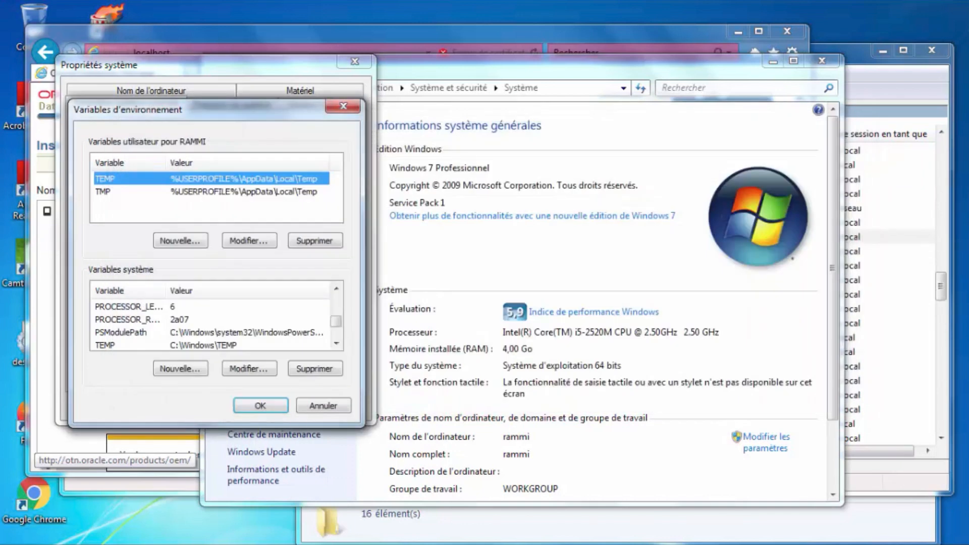
Run setx ORACLE_SID /M orcl in an administrator Command Prompt, which reports RÉUSSITE.
{"action": "left_click", "coordinate": [13, 539]}
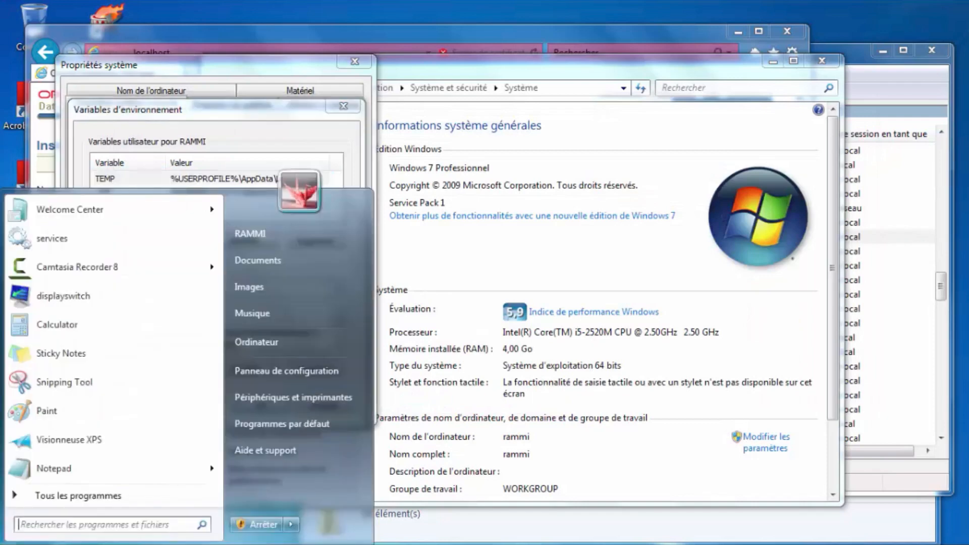
{"action": "type", "text": "cmd"}
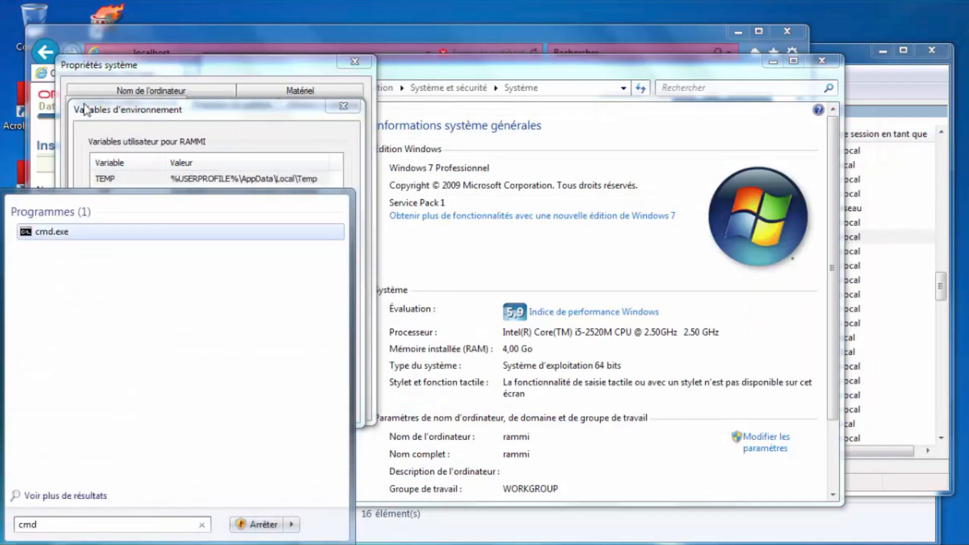
{"action": "right_click", "coordinate": [56, 236]}
{"action": "left_click", "coordinate": [81, 256]}
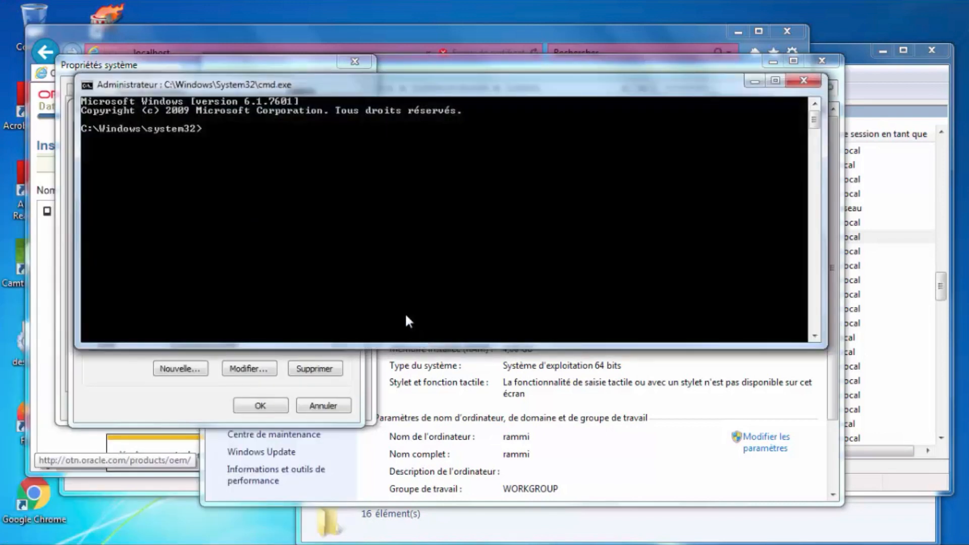
{"action": "type", "text": "setx ORACLE_SID "}
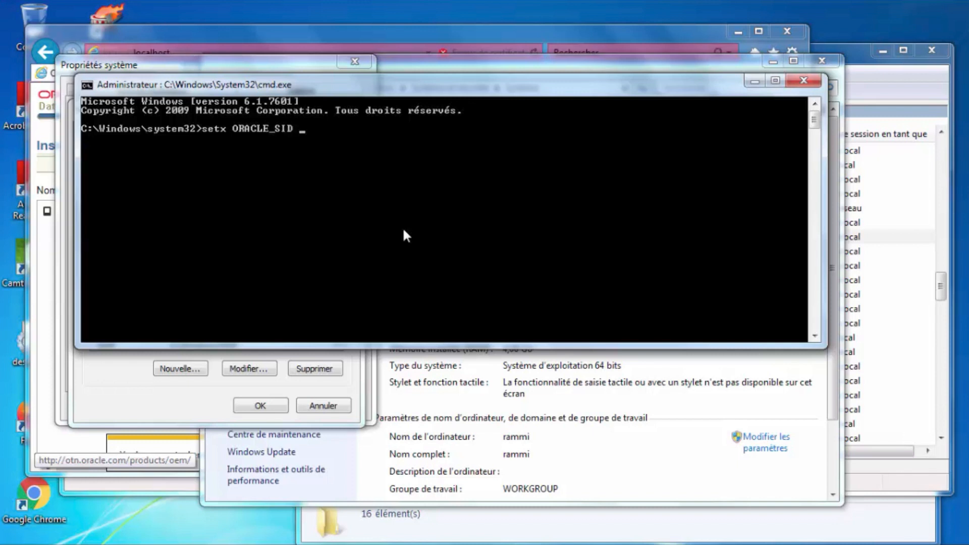
{"action": "type", "text": "/M orcl"}
{"action": "key", "text": "Return"}
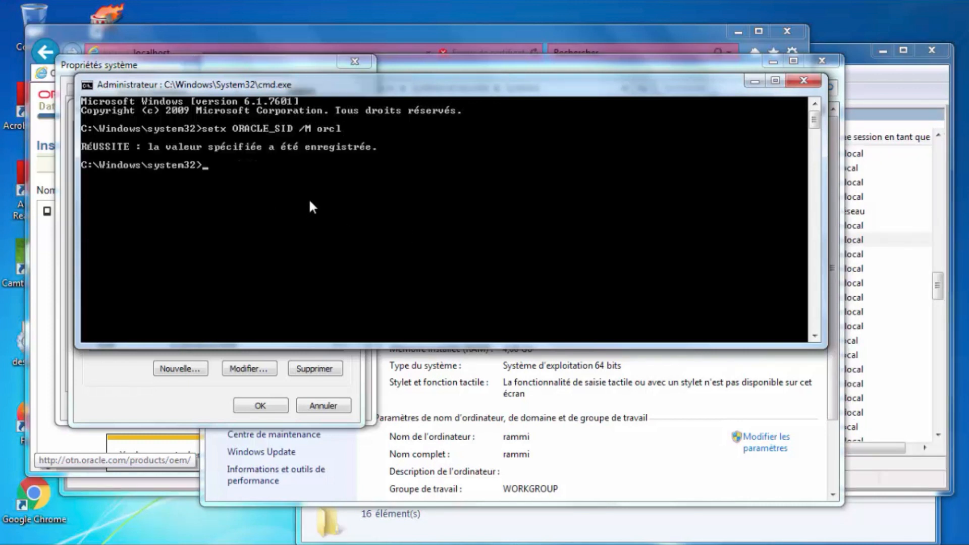
{"action": "left_click", "coordinate": [157, 401]}
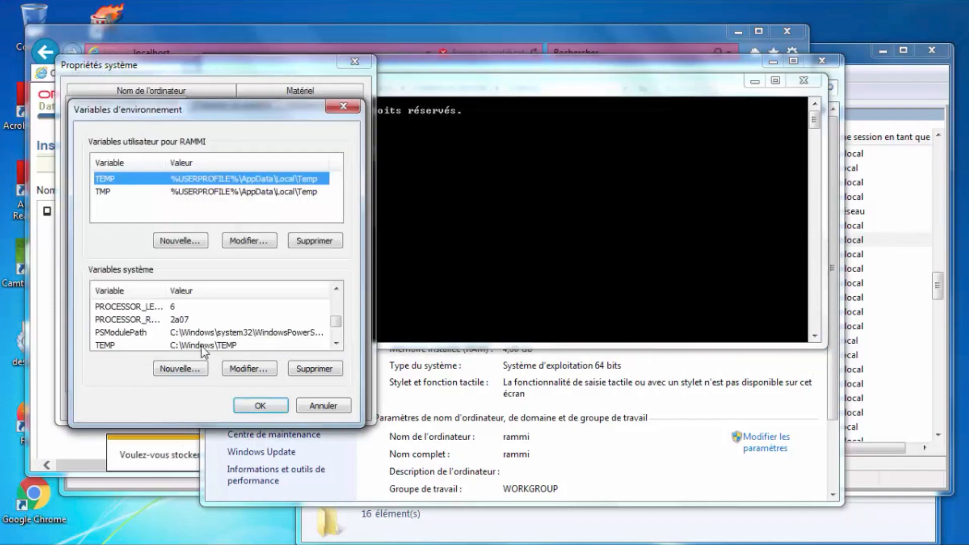
{"action": "scroll", "coordinate": [336, 328], "scroll_direction": "down", "scroll_amount": 2}
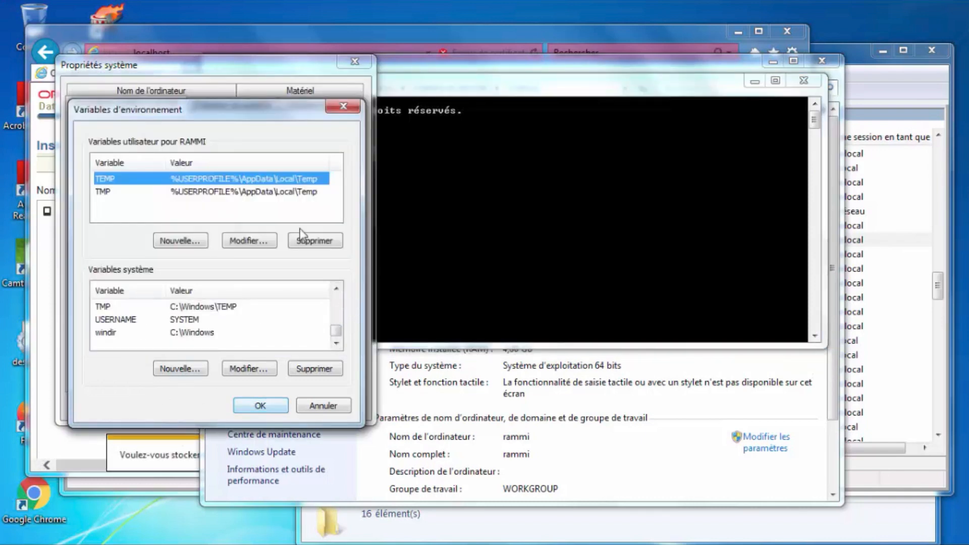
{"action": "left_click", "coordinate": [343, 108]}
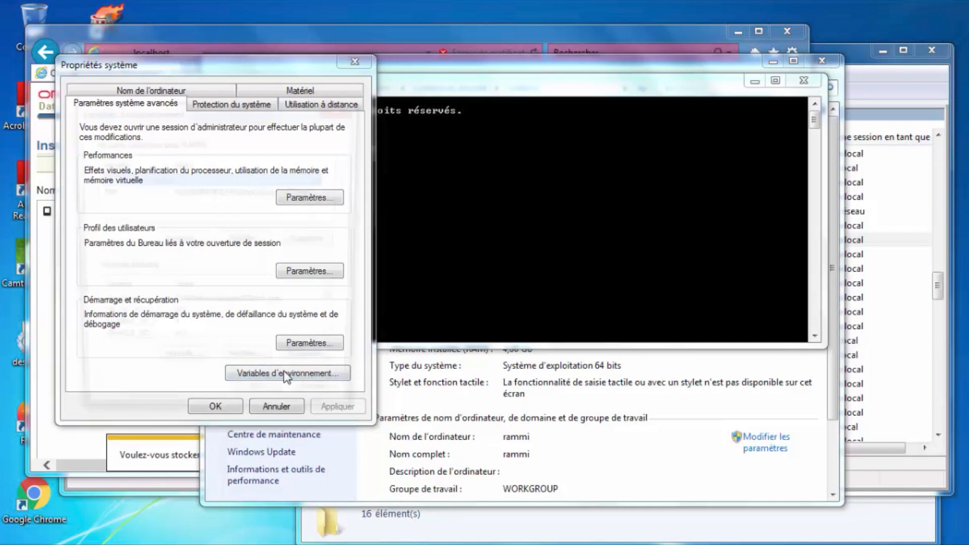
{"action": "left_click", "coordinate": [292, 372]}
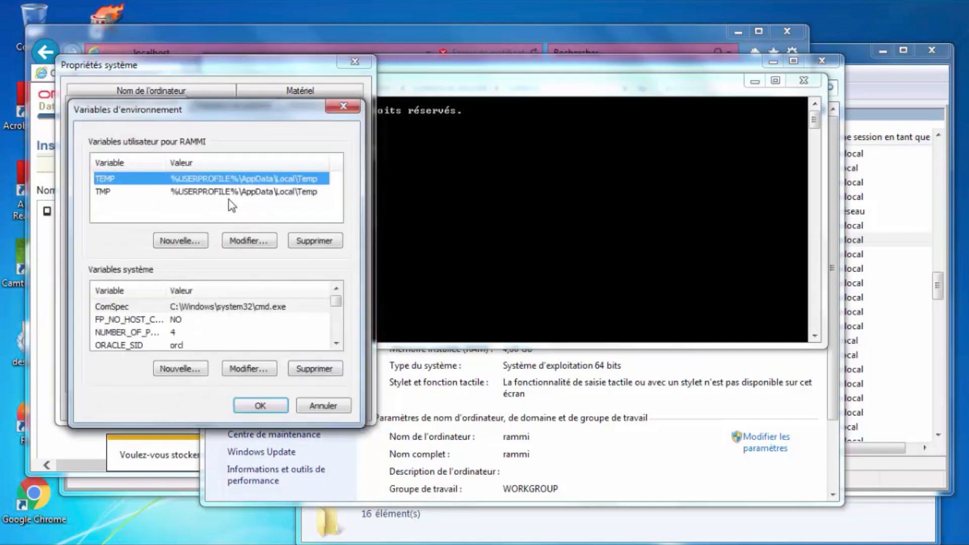
{"action": "left_click", "coordinate": [336, 344]}
{"action": "left_click", "coordinate": [335, 344]}
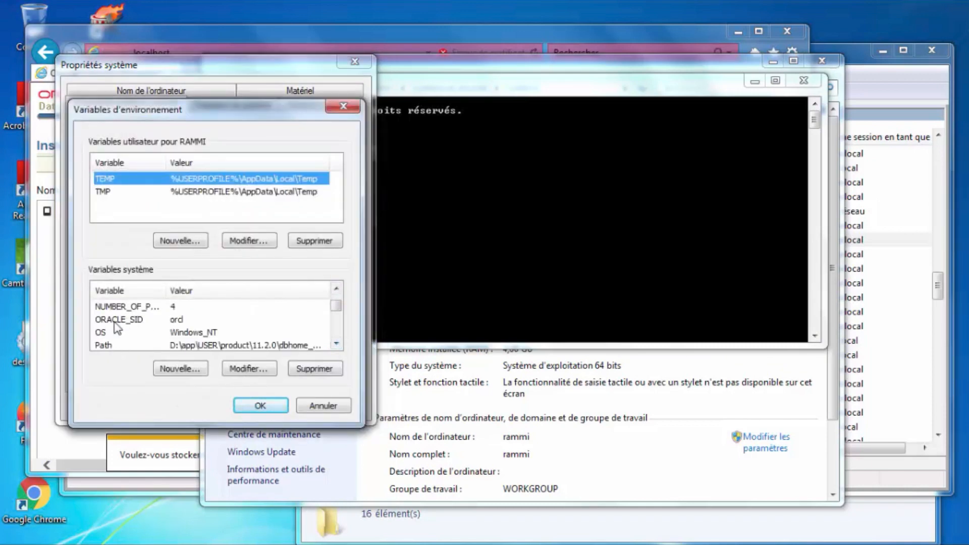
{"action": "left_click", "coordinate": [451, 161]}
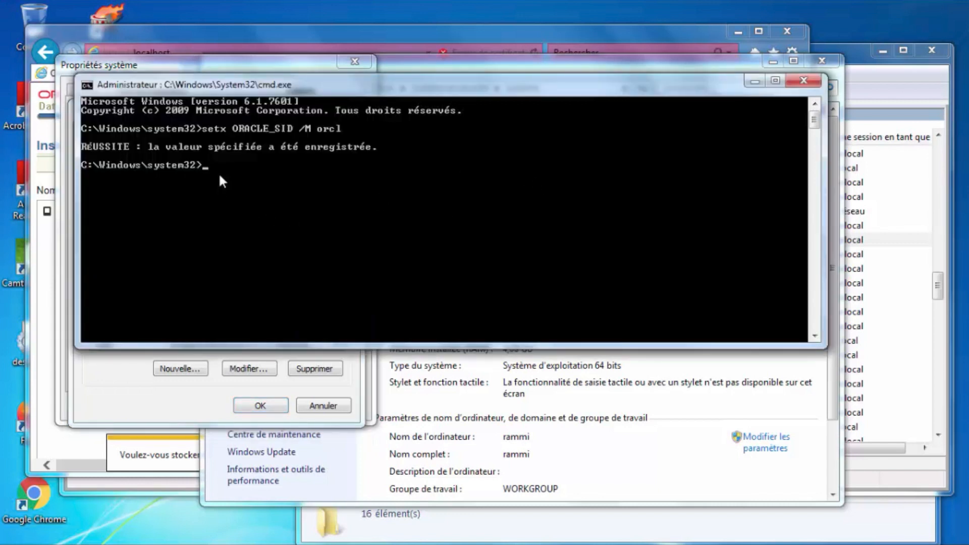
Edit the recalled command into setx ORACLE_UNQNAME /M orcl and run it.
{"action": "key", "text": "Up"}
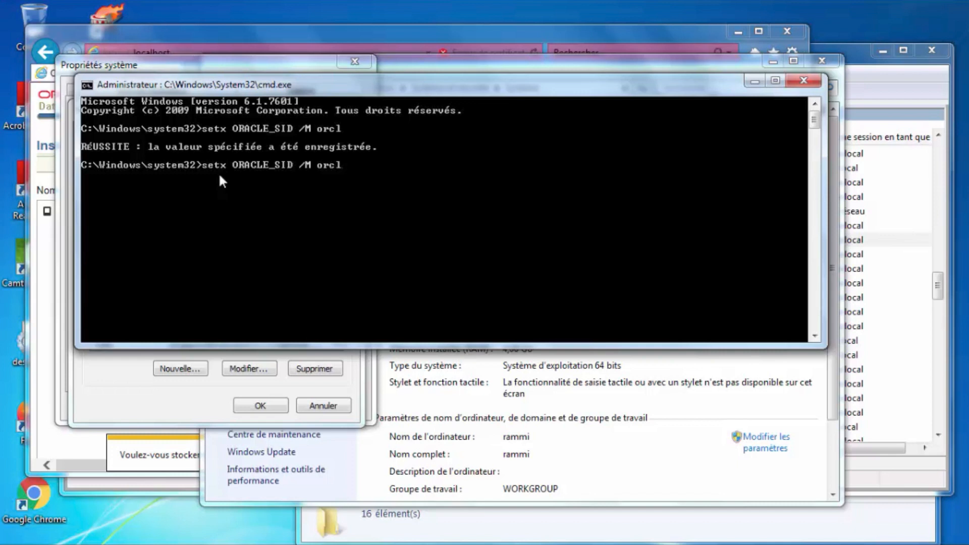
{"action": "key", "text": "Left"}
{"action": "key", "text": "Left"}
{"action": "key", "text": "Left"}
{"action": "key", "text": "Left"}
{"action": "key", "text": "Left"}
{"action": "key", "text": "Left"}
{"action": "key", "text": "Left"}
{"action": "key", "text": "Left"}
{"action": "key", "text": "Left"}
{"action": "key", "text": "Delete"}
{"action": "key", "text": "BackSpace"}
{"action": "key", "text": "BackSpace"}
{"action": "type", "text": "UNQNAME"}
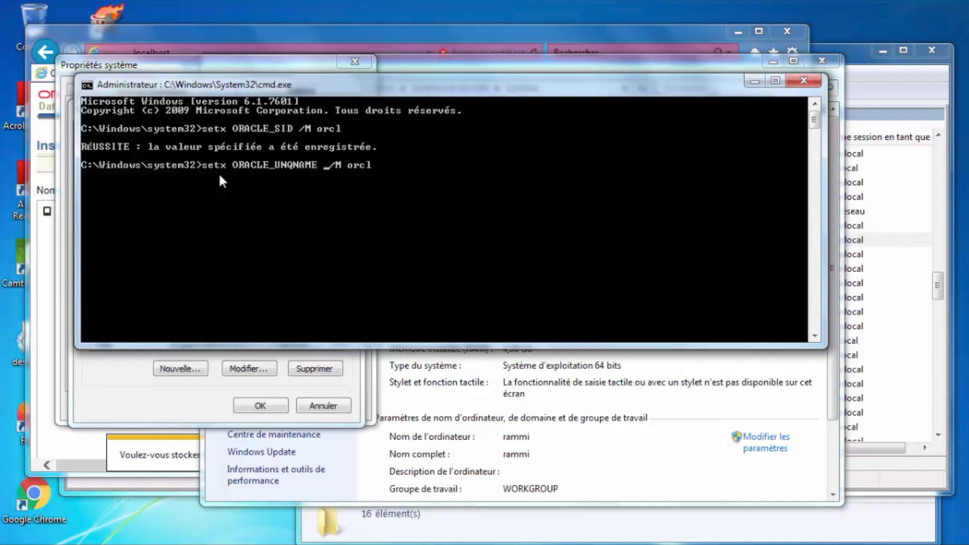
{"action": "key", "text": "Return"}
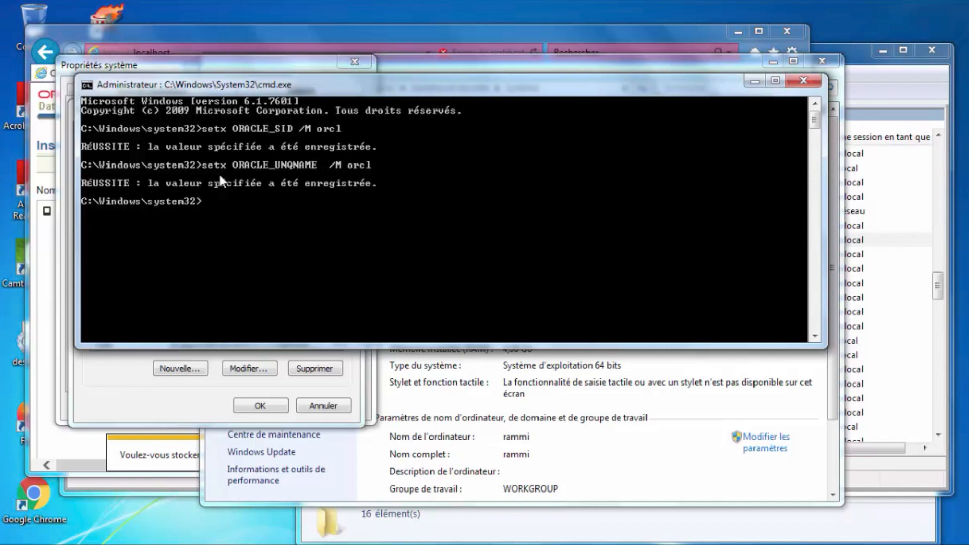
Edit the recalled command into setx ORACLE_HOSTNAME /M localhost and run it.
{"action": "key", "text": "Up"}
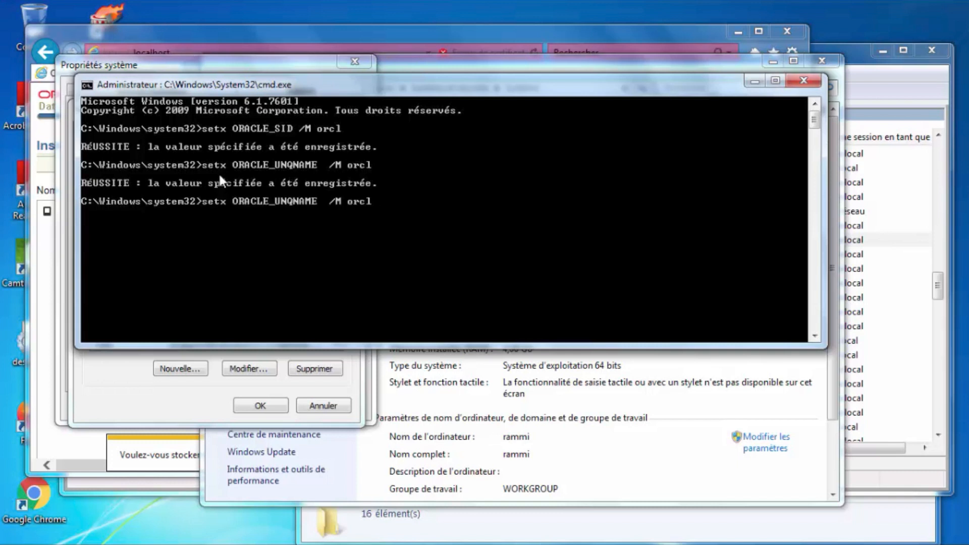
{"action": "key", "text": "Left"}
{"action": "key", "text": "Left"}
{"action": "key", "text": "Left"}
{"action": "key", "text": "BackSpace"}
{"action": "key", "text": "BackSpace"}
{"action": "key", "text": "BackSpace"}
{"action": "key", "text": "BackSpace"}
{"action": "key", "text": "BackSpace"}
{"action": "key", "text": "BackSpace"}
{"action": "key", "text": "BackSpace"}
{"action": "key", "text": "BackSpace"}
{"action": "type", "text": "H"}
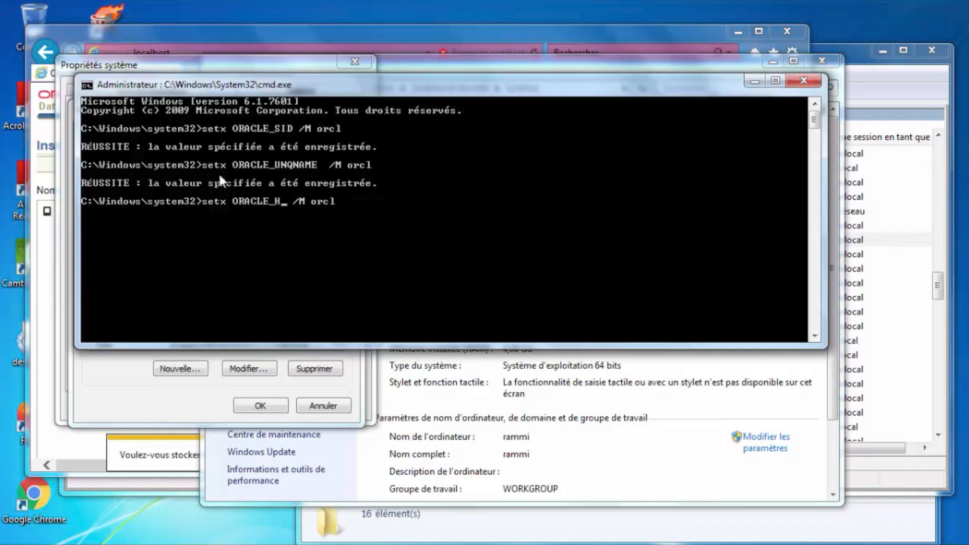
{"action": "type", "text": "OSTNAM"}
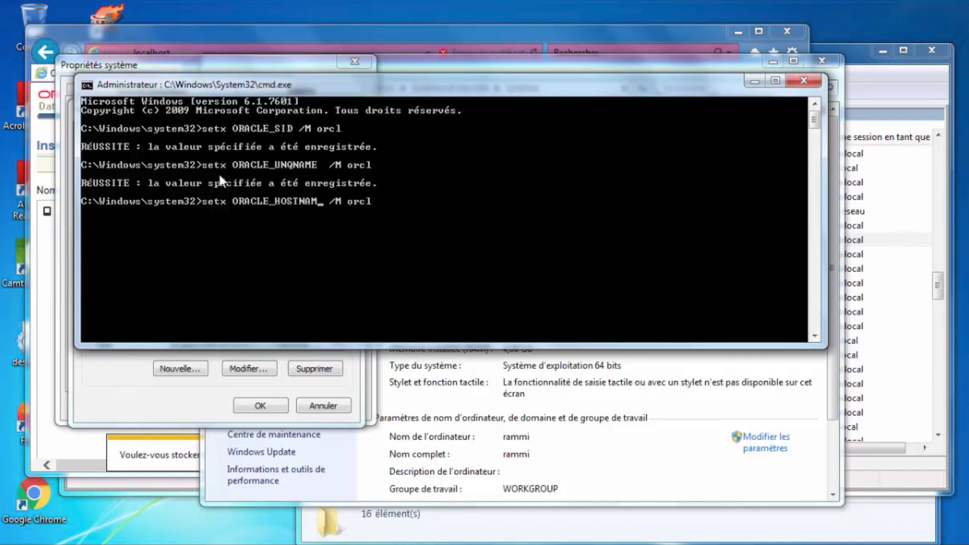
{"action": "type", "text": "E"}
{"action": "key", "text": "Right"}
{"action": "key", "text": "Right"}
{"action": "key", "text": "Right"}
{"action": "key", "text": "Right"}
{"action": "key", "text": "Right"}
{"action": "key", "text": "Right"}
{"action": "key", "text": "Right"}
{"action": "key", "text": "BackSpace"}
{"action": "key", "text": "BackSpace"}
{"action": "key", "text": "BackSpace"}
{"action": "key", "text": "BackSpace"}
{"action": "type", "text": "LO"}
{"action": "key", "text": "BackSpace"}
{"action": "key", "text": "BackSpace"}
{"action": "type", "text": "localhost"}
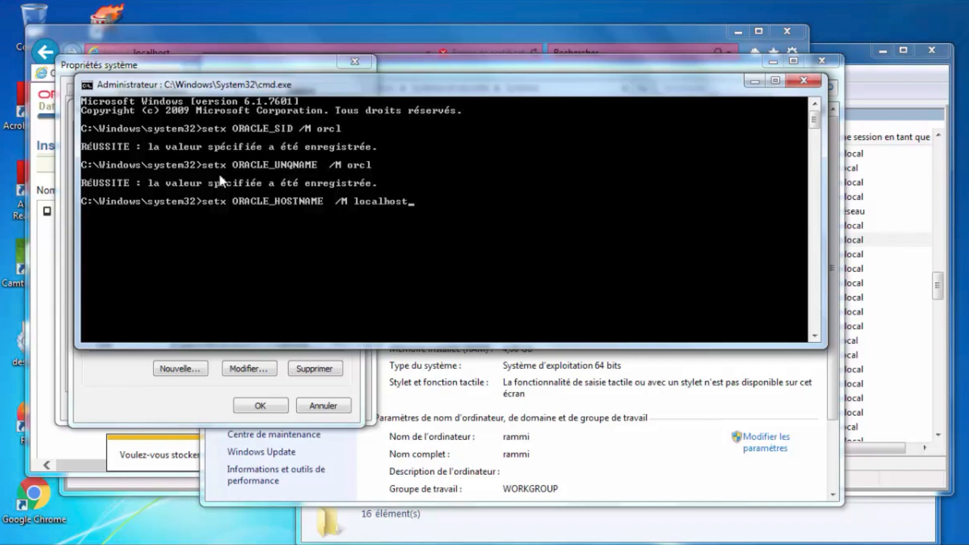
{"action": "key", "text": "Return"}
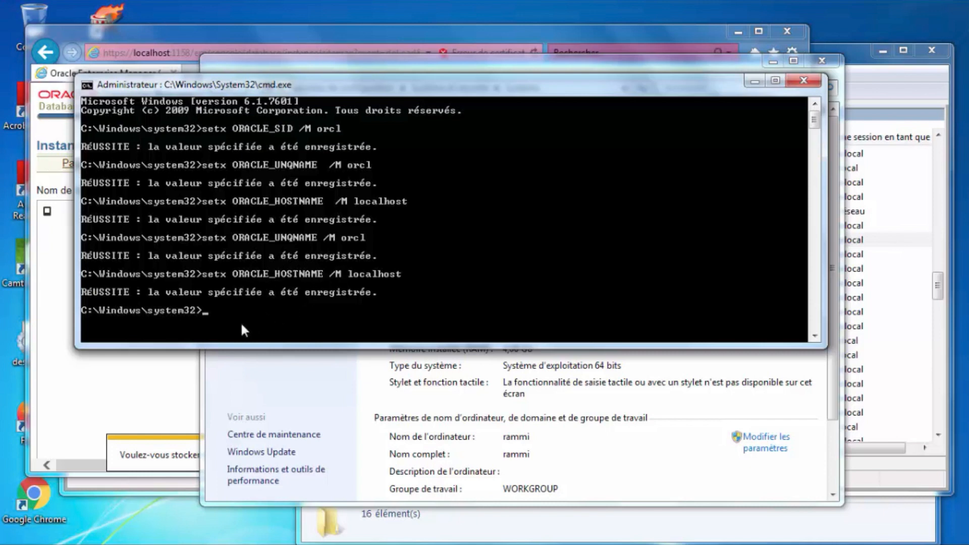
Reopen Environment Variables and verify ORACLE_SID, ORACLE_UNQNAME and ORACLE_HOSTNAME appear as system variables.
{"action": "left_click", "coordinate": [314, 393]}
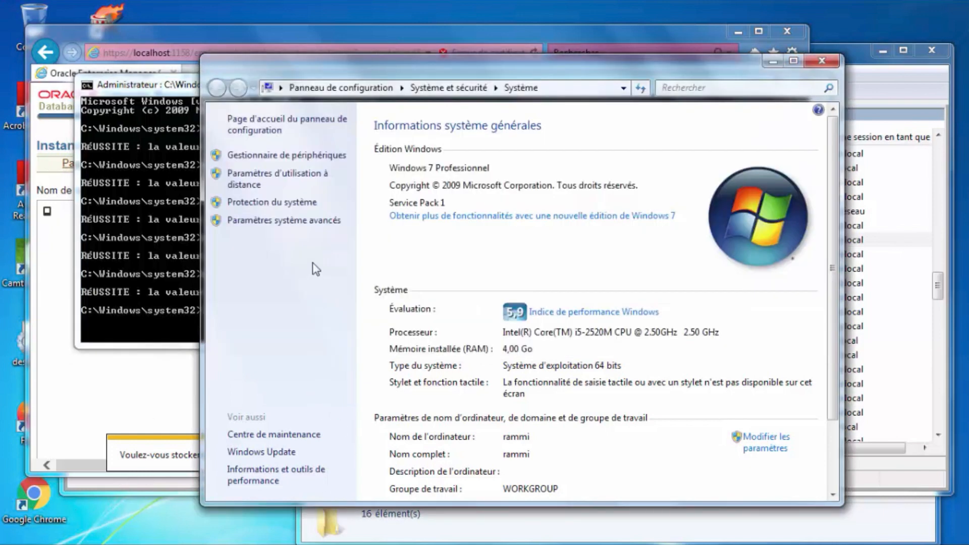
{"action": "left_click", "coordinate": [296, 220]}
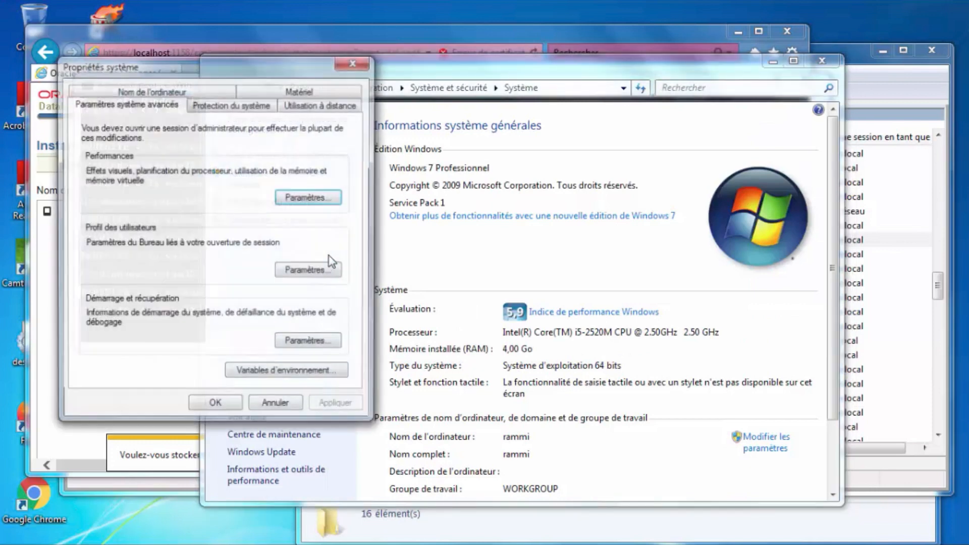
{"action": "left_click", "coordinate": [257, 372]}
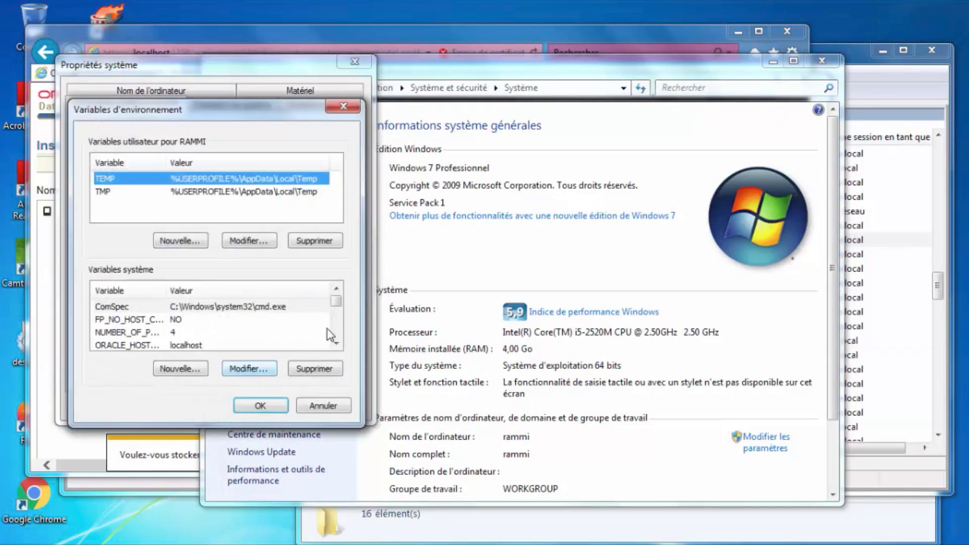
{"action": "left_click", "coordinate": [337, 345]}
{"action": "left_click", "coordinate": [337, 345]}
{"action": "left_click", "coordinate": [337, 345]}
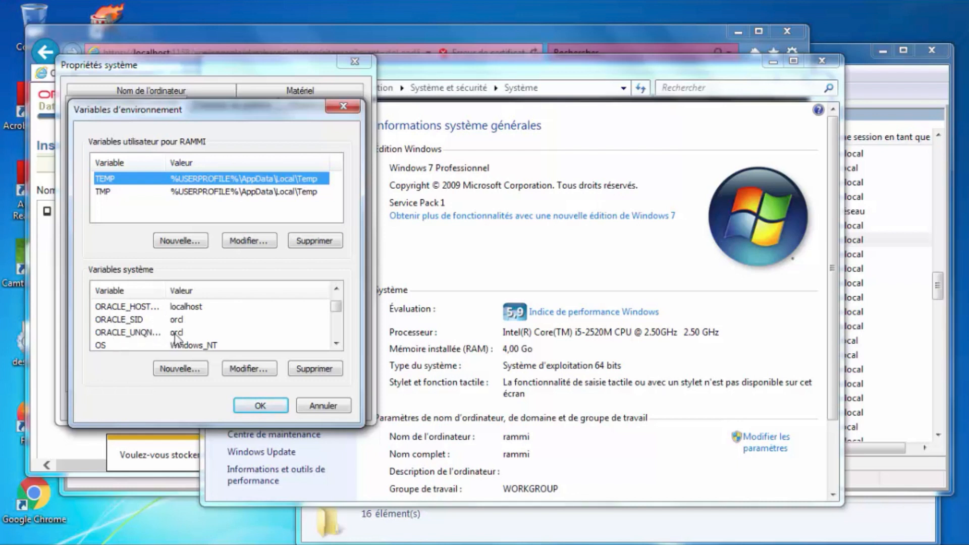
{"action": "left_click_drag", "start_coordinate": [165, 290], "coordinate": [196, 290]}
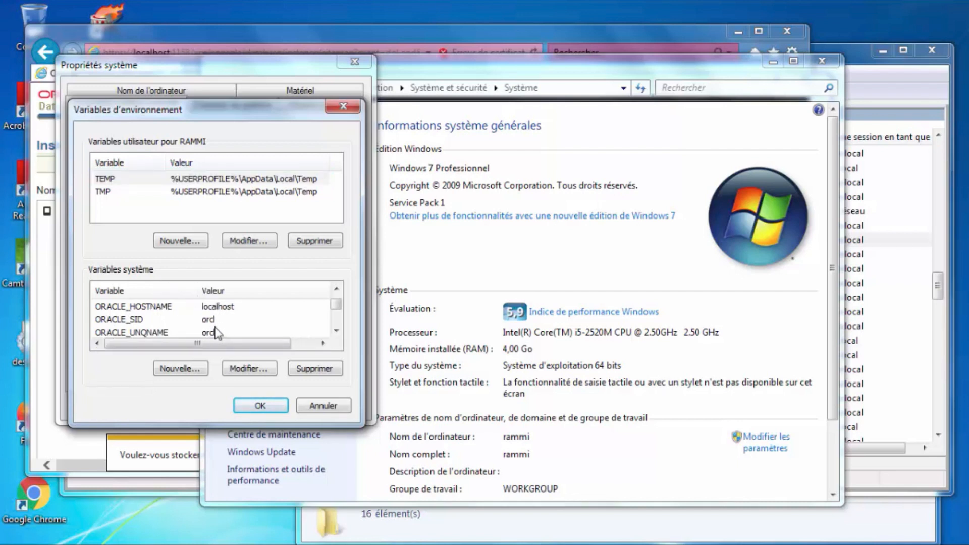
Close the System Properties dialogs and go to the Enterprise Manager home page for orcl.
{"action": "left_click", "coordinate": [343, 106]}
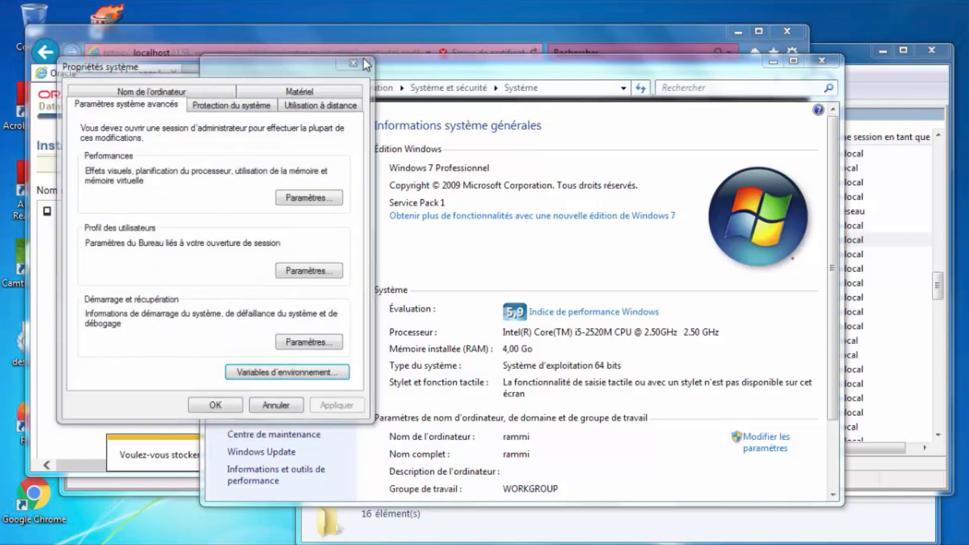
{"action": "left_click", "coordinate": [364, 58]}
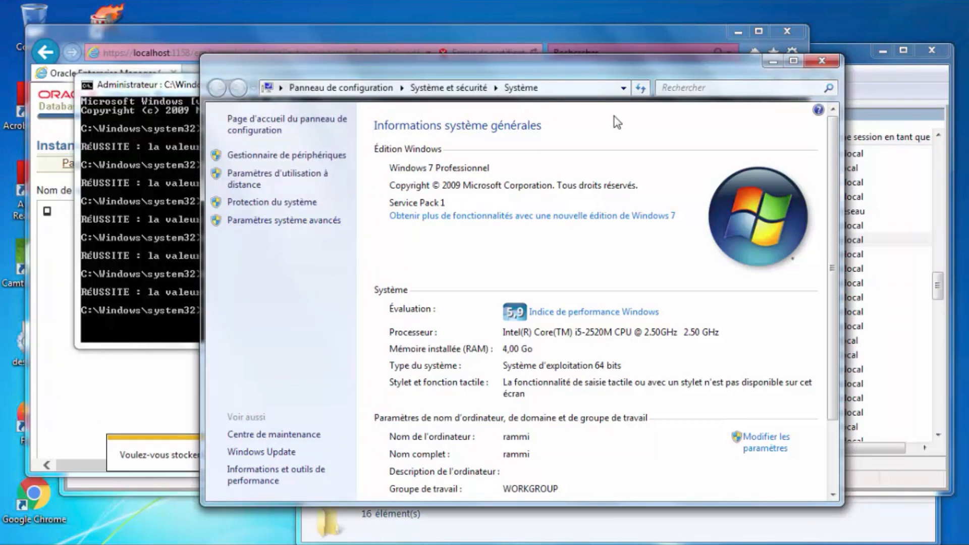
{"action": "left_click", "coordinate": [133, 400]}
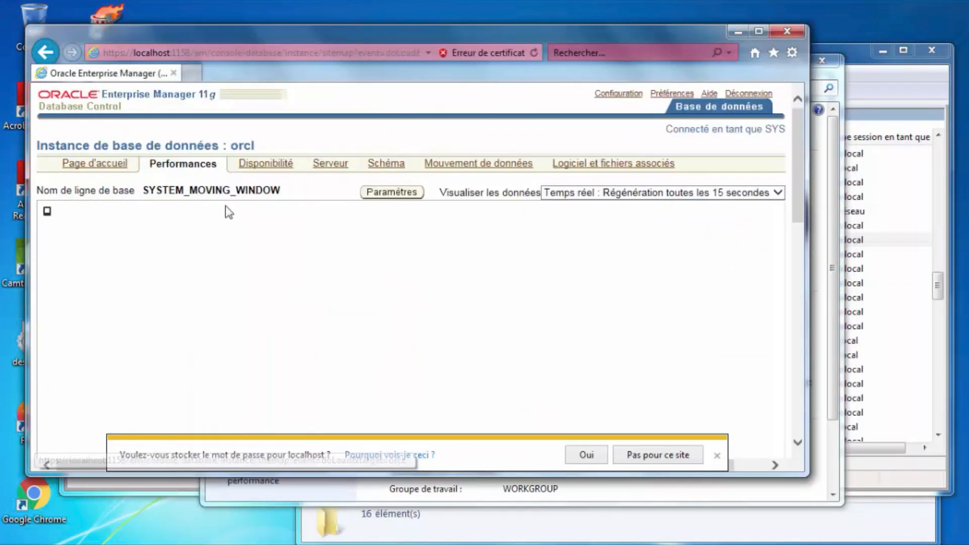
{"action": "left_click", "coordinate": [93, 165]}
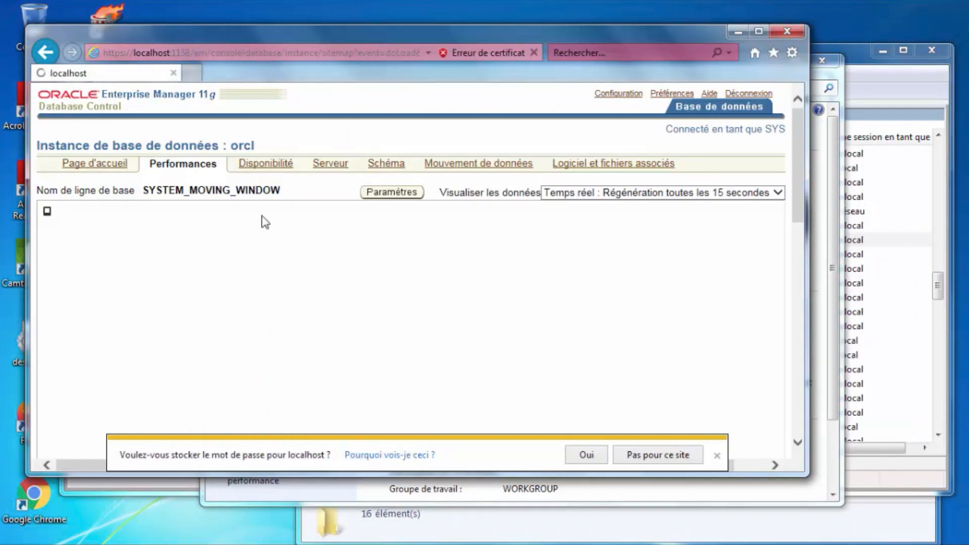